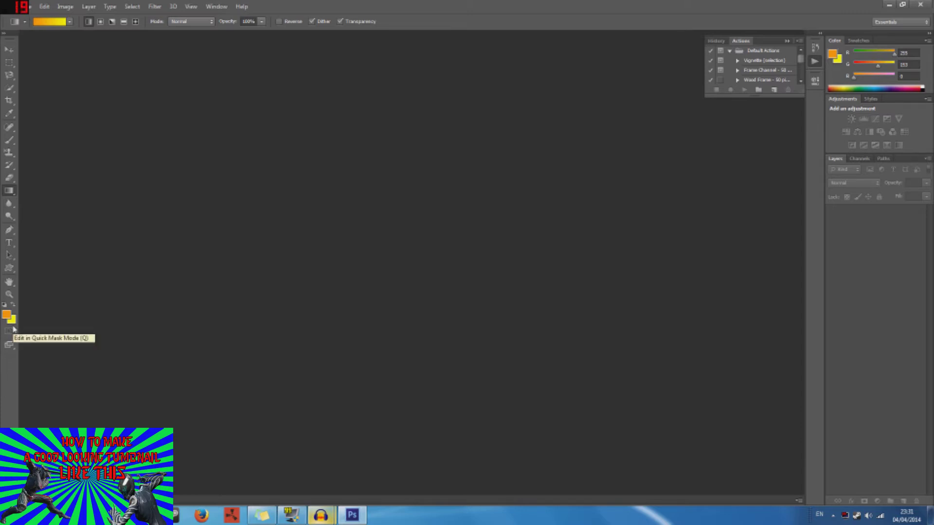
right_click(9, 192)
left_click(9, 193)
right_click(9, 192)
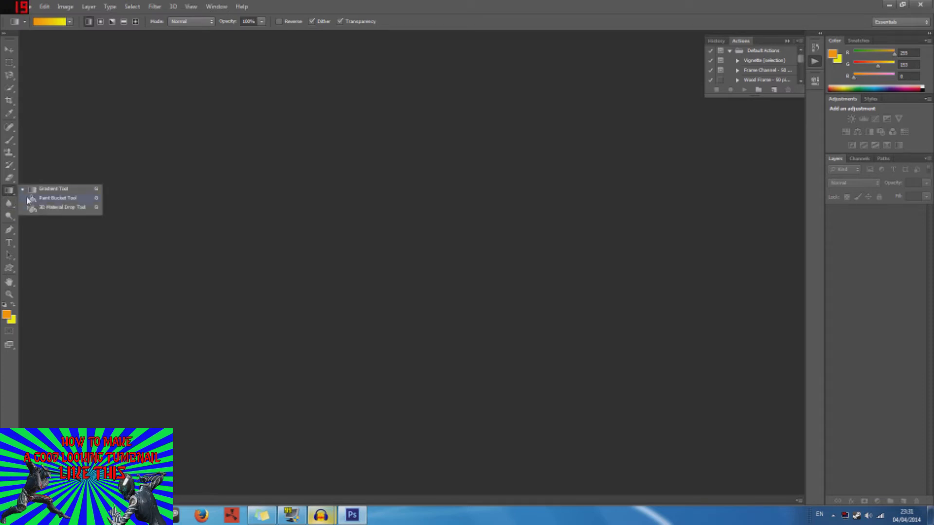
left_click(28, 192)
right_click(14, 194)
left_click(24, 189)
right_click(10, 194)
left_click(44, 194)
right_click(13, 192)
left_click(27, 191)
right_click(10, 193)
left_click(26, 198)
right_click(14, 195)
left_click(25, 193)
right_click(11, 193)
left_click(13, 195)
right_click(13, 195)
left_click(19, 193)
right_click(12, 193)
left_click(22, 193)
right_click(13, 192)
left_click(20, 191)
right_click(13, 193)
left_click(20, 193)
right_click(13, 194)
left_click(15, 193)
right_click(13, 194)
left_click(20, 192)
right_click(13, 193)
left_click(26, 192)
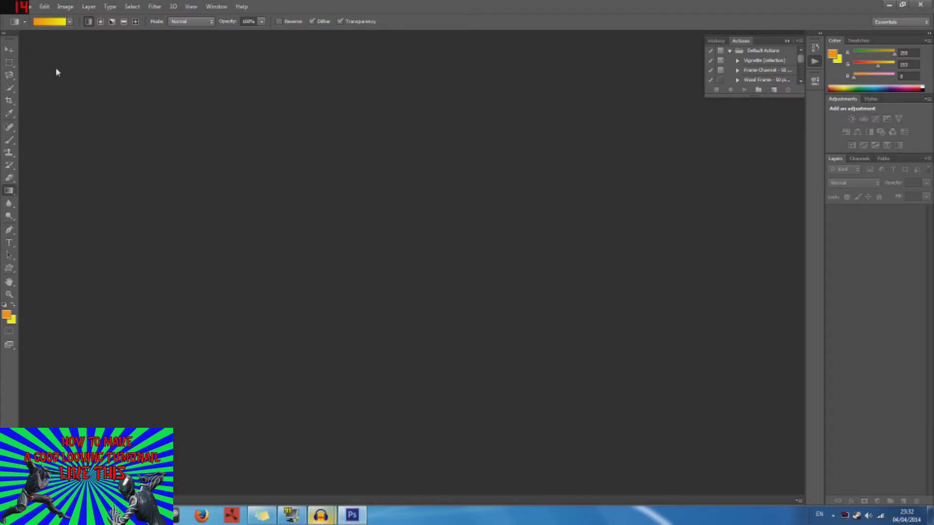
left_click(4, 33)
left_click(3, 33)
left_click(3, 33)
left_click(3, 33)
- Create a new 1920 by 1080 pixel document with 75 pixels/inch resolution, RGB colour and transparent background contents
left_click(24, 6)
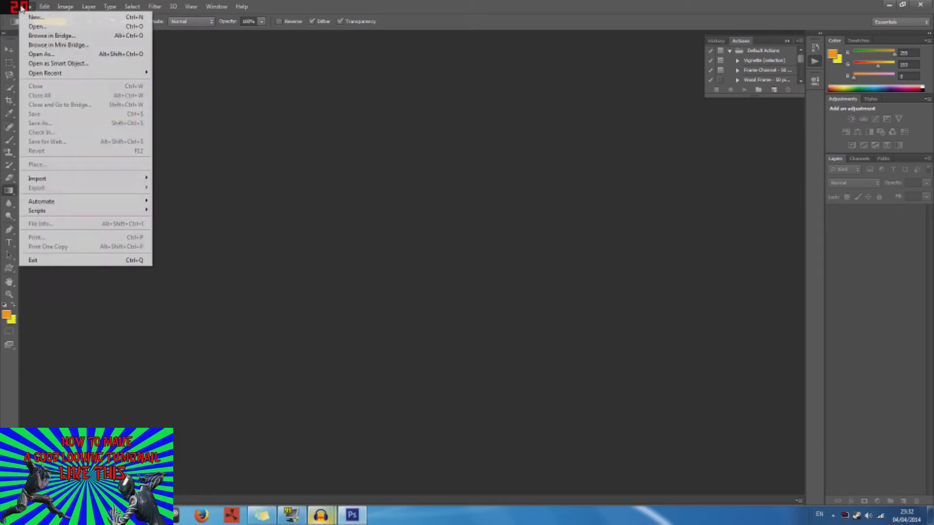
left_click(31, 18)
left_click(454, 224)
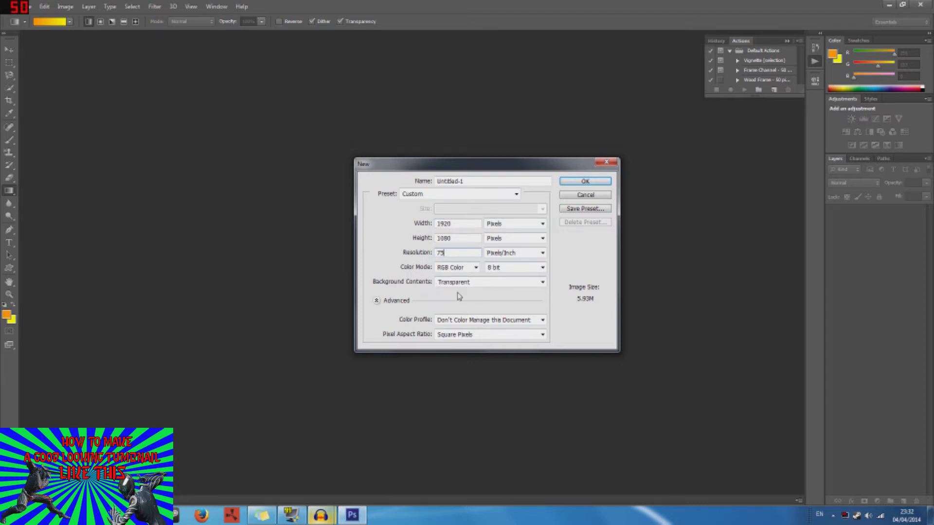
left_click(587, 180)
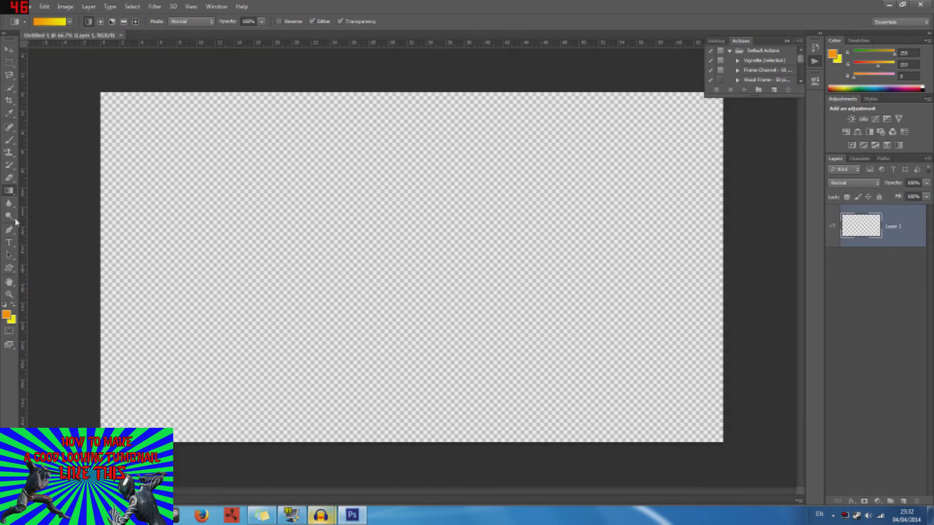
- Fill Layer 1 with a vertical linear gradient running from orange at the top to yellow at the bottom
right_click(12, 193)
left_click(39, 200)
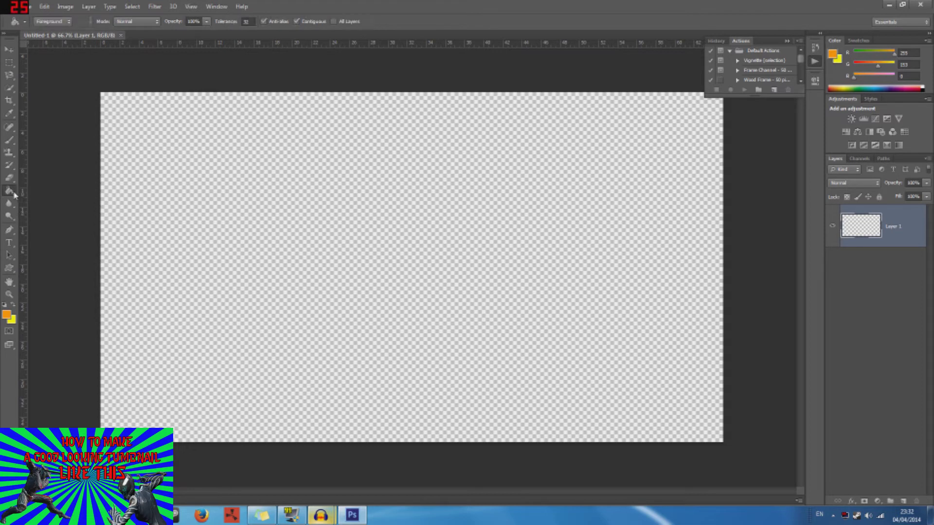
right_click(14, 195)
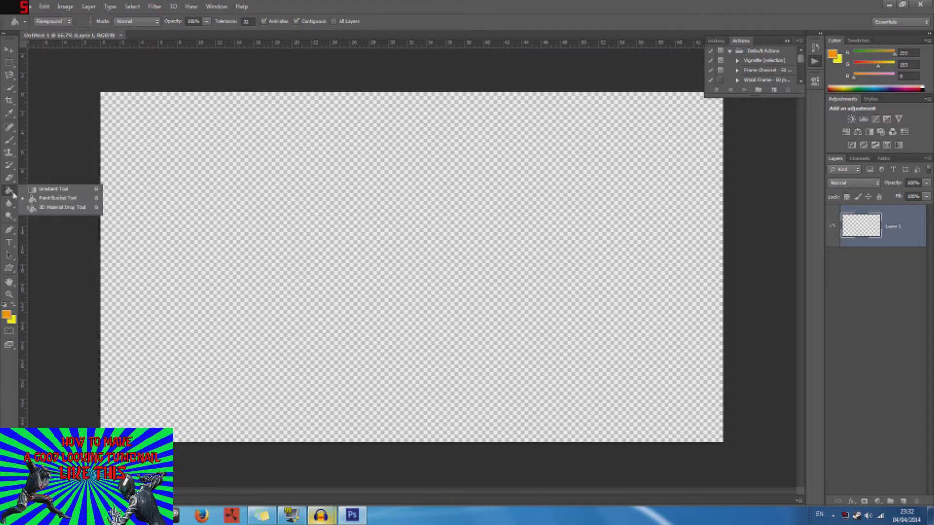
left_click(55, 189)
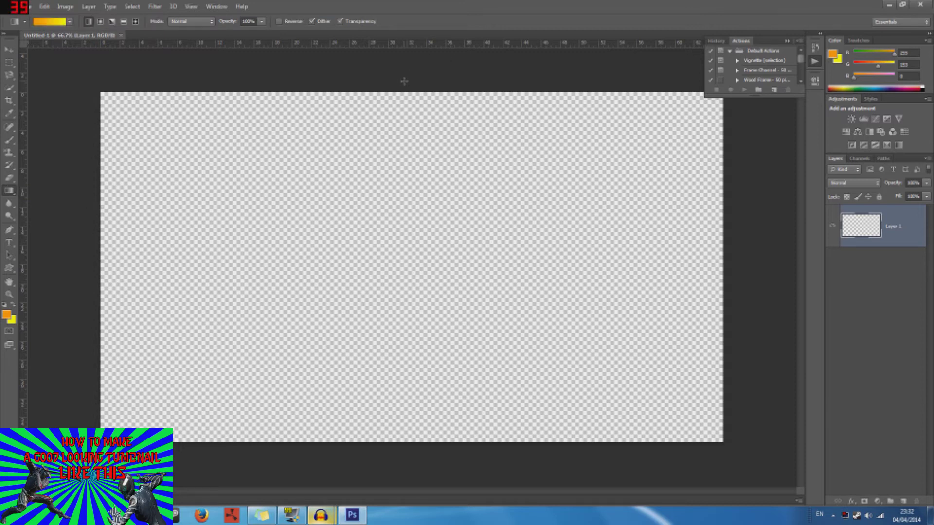
left_click_drag(404, 81, 407, 481)
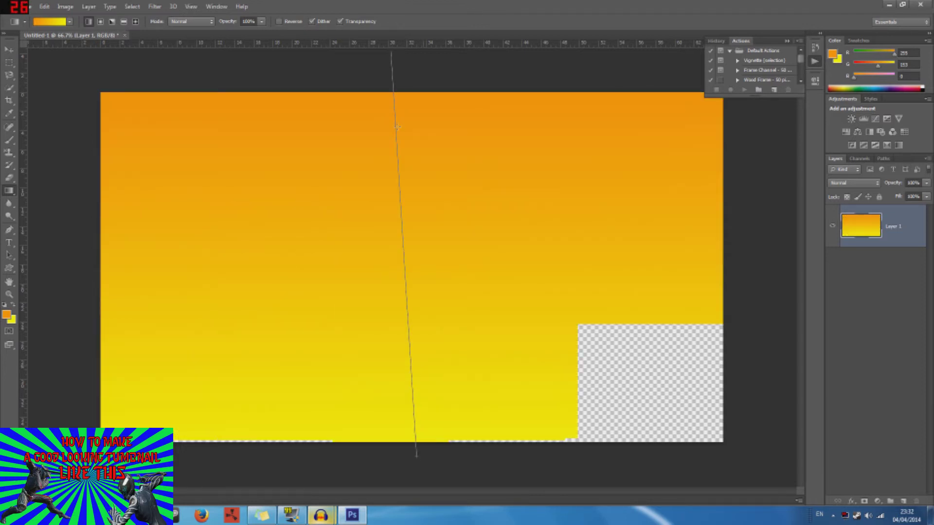
left_click_drag(393, 144, 391, 139)
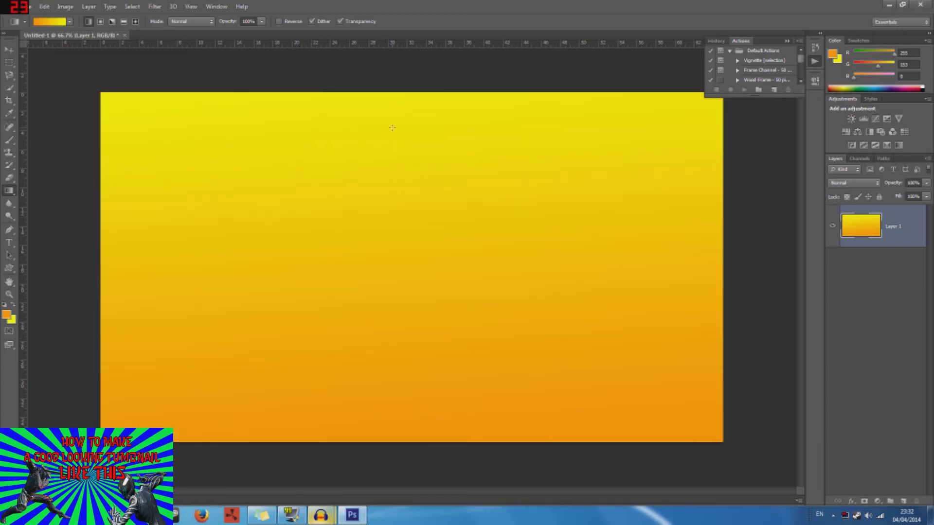
left_click_drag(395, 76, 391, 470)
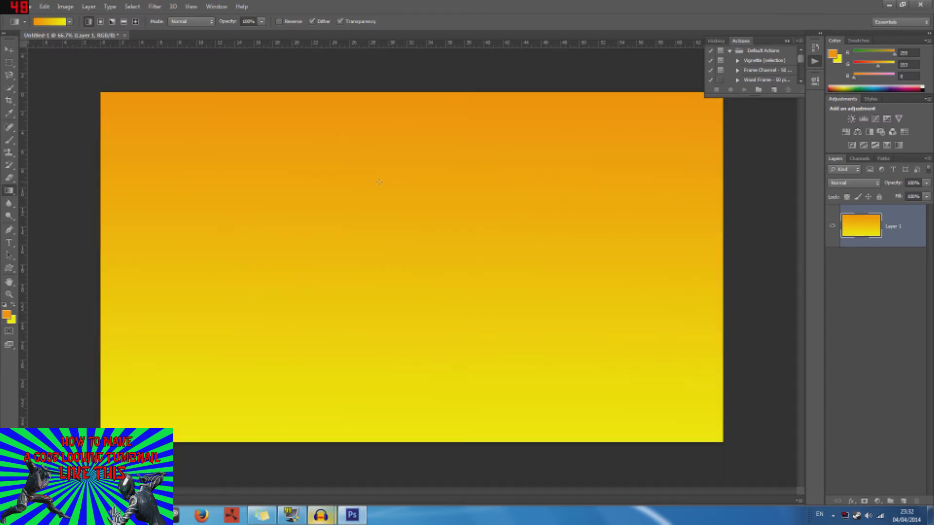
- Set the foreground colour to pure blue, 0000ff
left_click(6, 315)
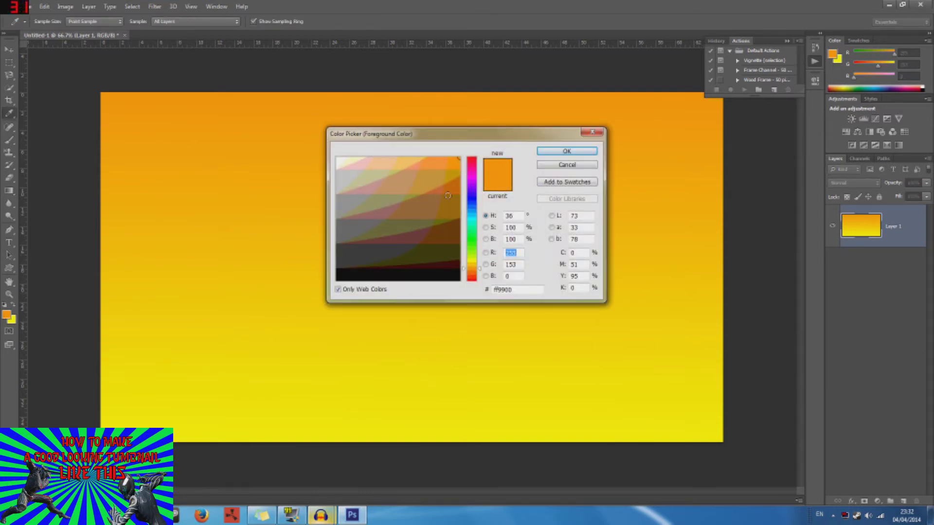
left_click(472, 183)
left_click_drag(474, 184, 476, 201)
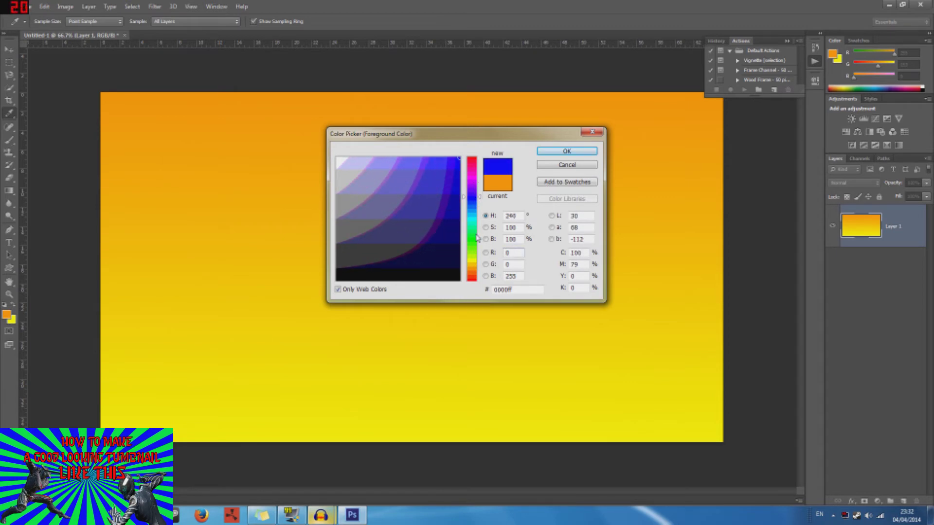
left_click(544, 153)
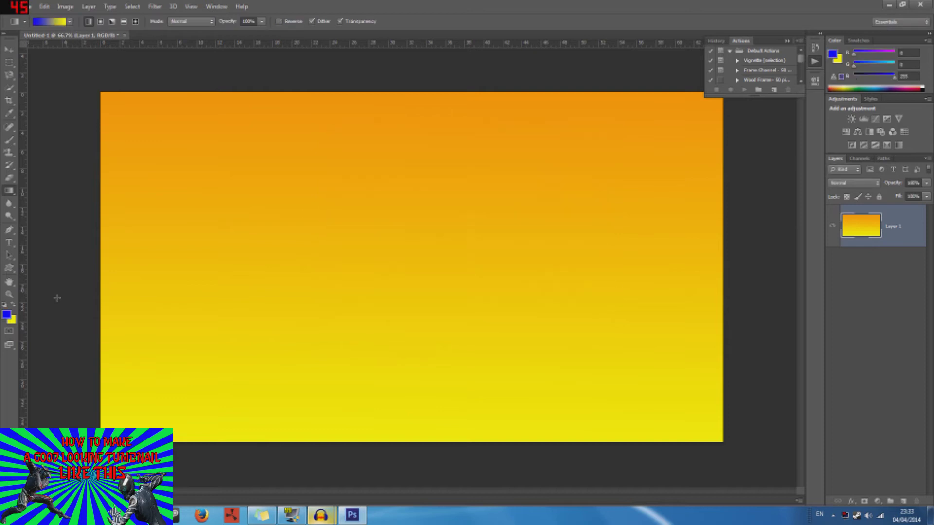
- Set the background colour to bright green and fill Layer 1 with a vertical gradient from blue at the top to green
left_click(12, 320)
left_click_drag(472, 228, 473, 236)
left_click(565, 152)
key("g")
left_click_drag(380, 87, 384, 471)
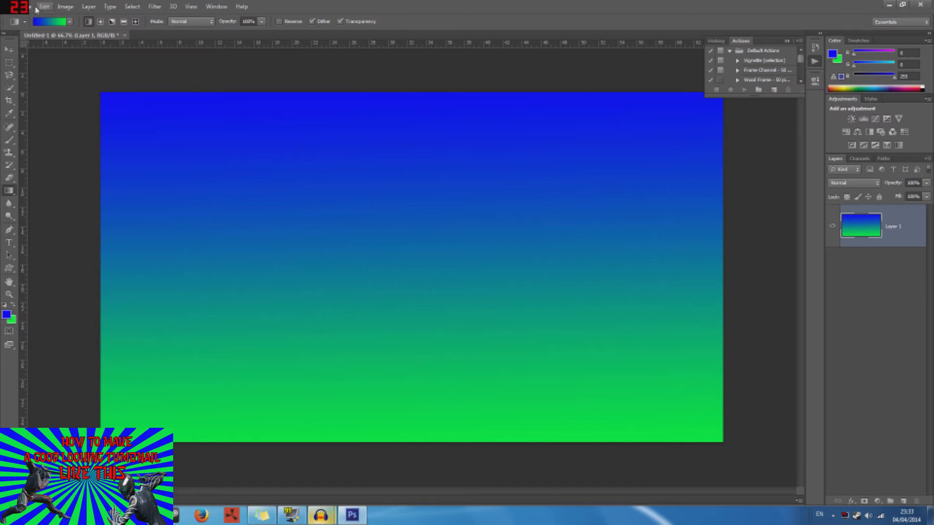
- Apply a Square Wave filter with 5 generators, wavelength 64 to 65, amplitude 97 to 999, scale 98% horizontal and 100% vertical, and Repeat Edge Pixels
left_click(89, 7)
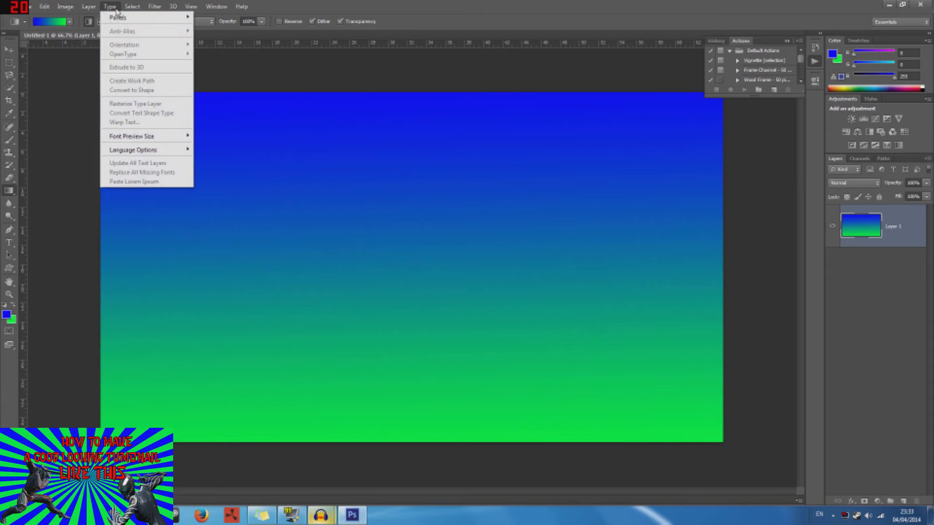
mouse_move(160, 7)
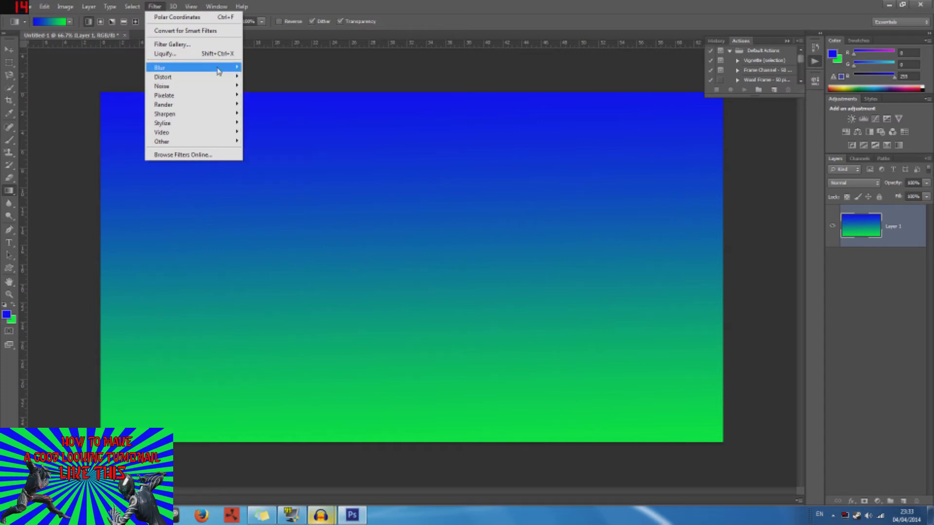
mouse_move(212, 81)
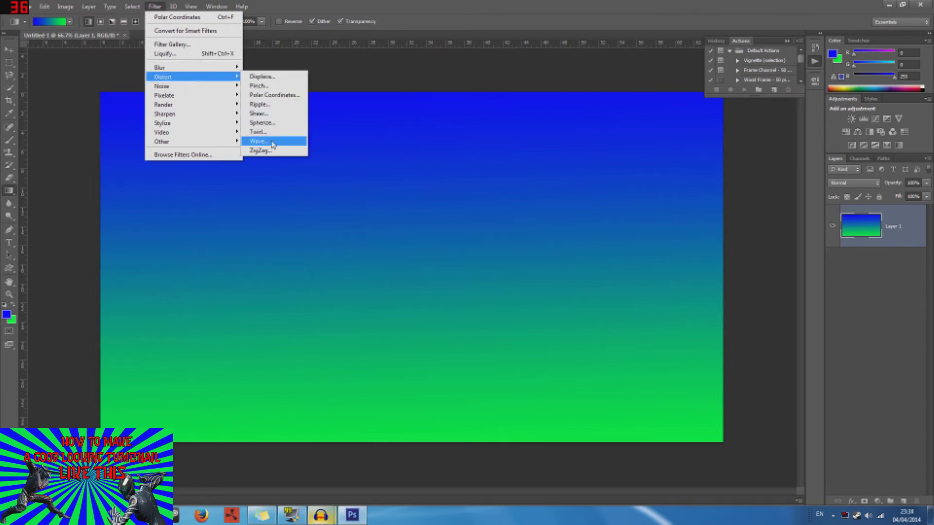
left_click(272, 142)
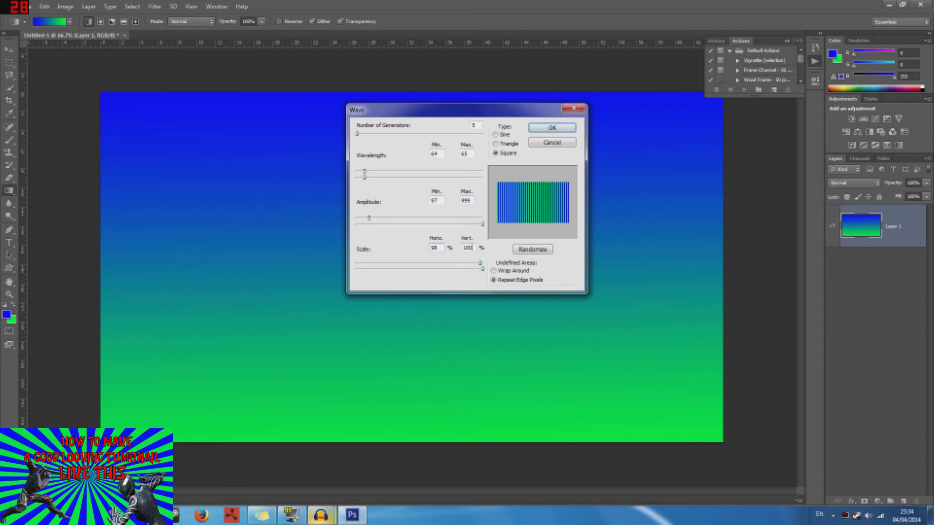
left_click(552, 128)
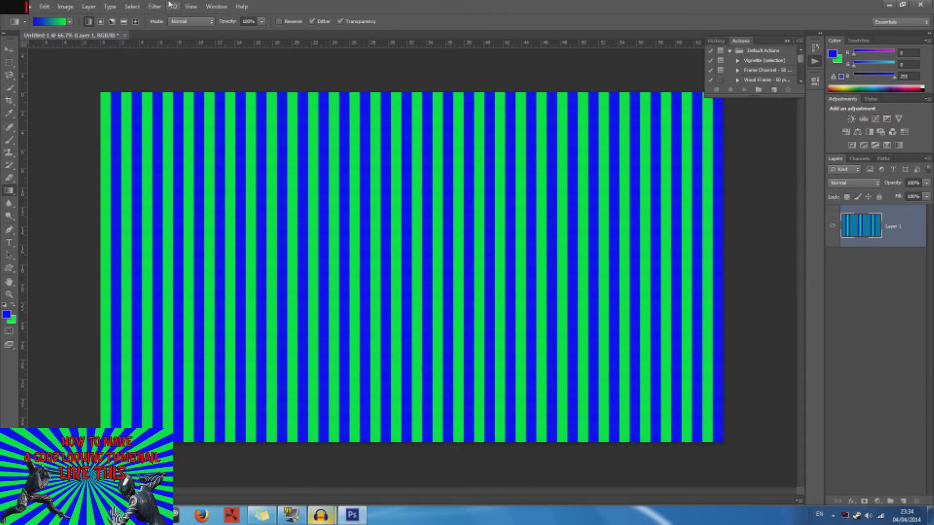
- Apply the Polar Coordinates filter with Rectangular to Polar to bend the vertical stripes into a sunburst
left_click(151, 7)
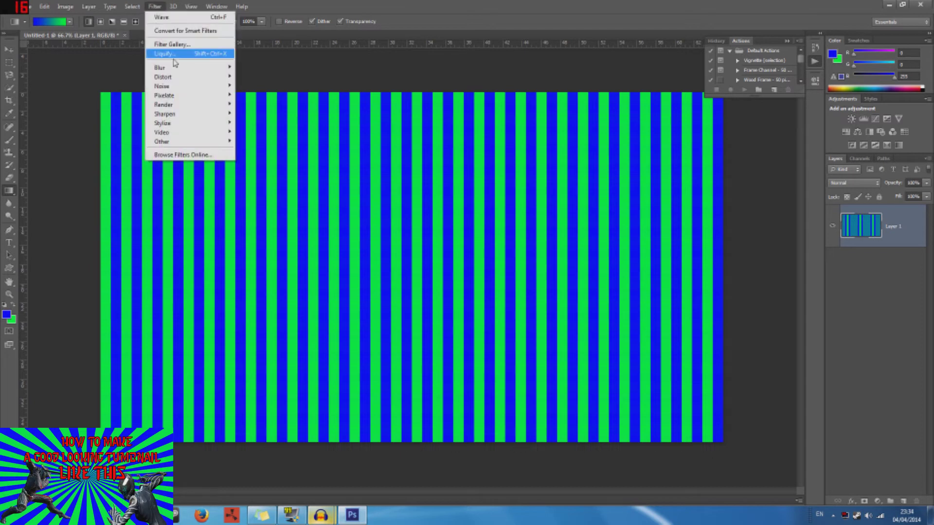
mouse_move(181, 78)
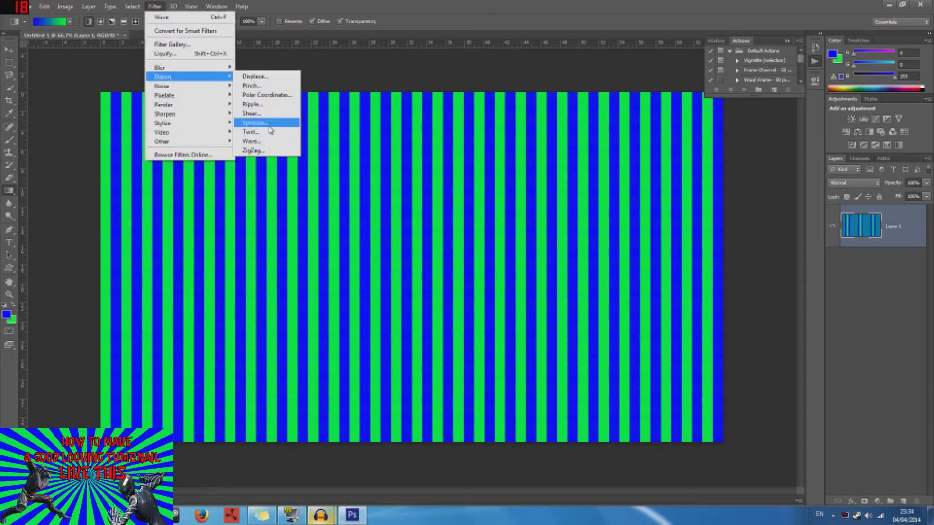
left_click(275, 97)
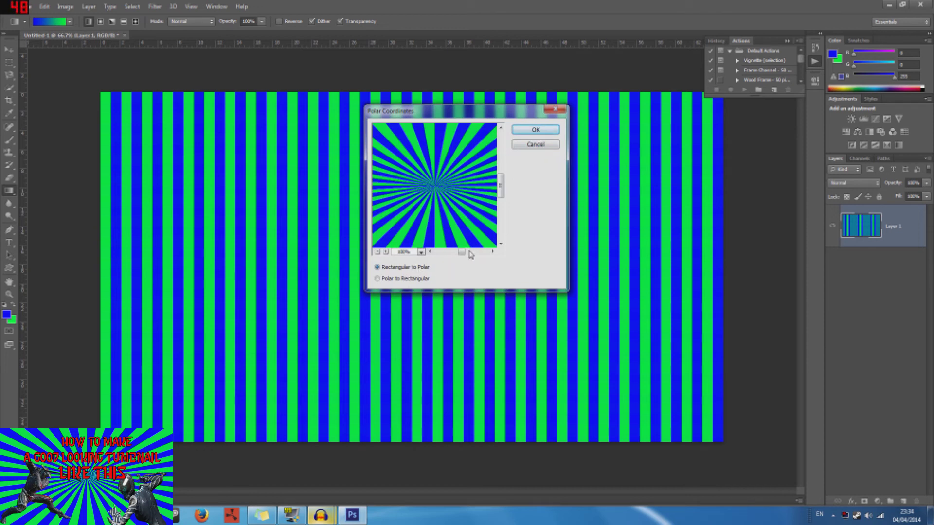
left_click(543, 129)
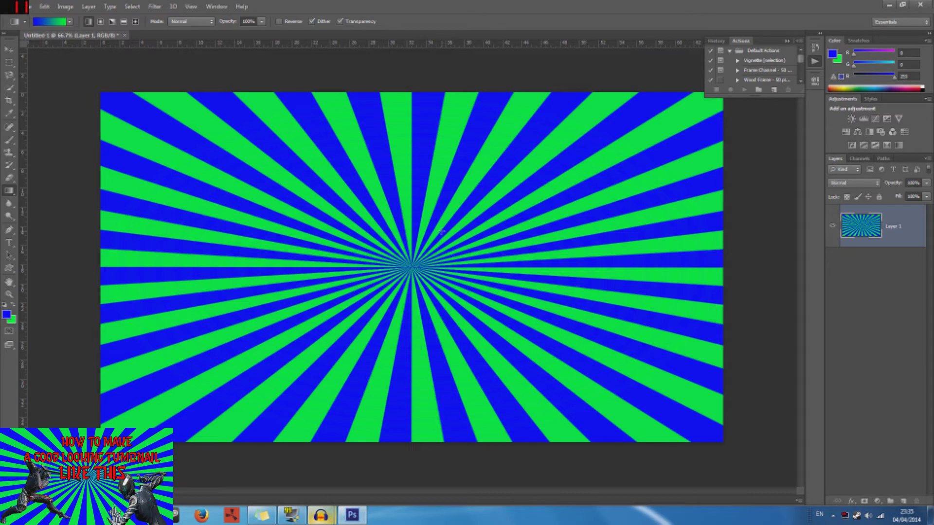
- Rename the sunburst layer as background and deselect it
double_click(896, 223)
left_click(612, 121)
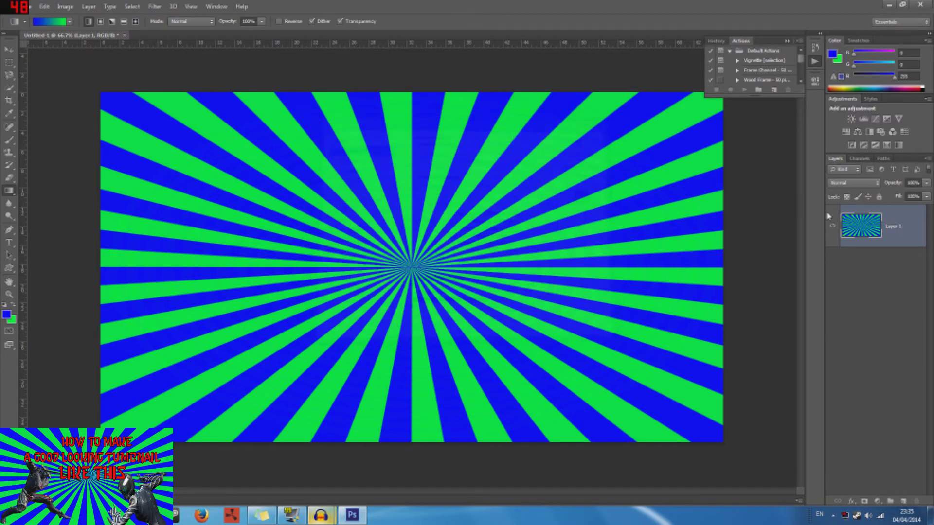
double_click(899, 226)
key("BackSpace")
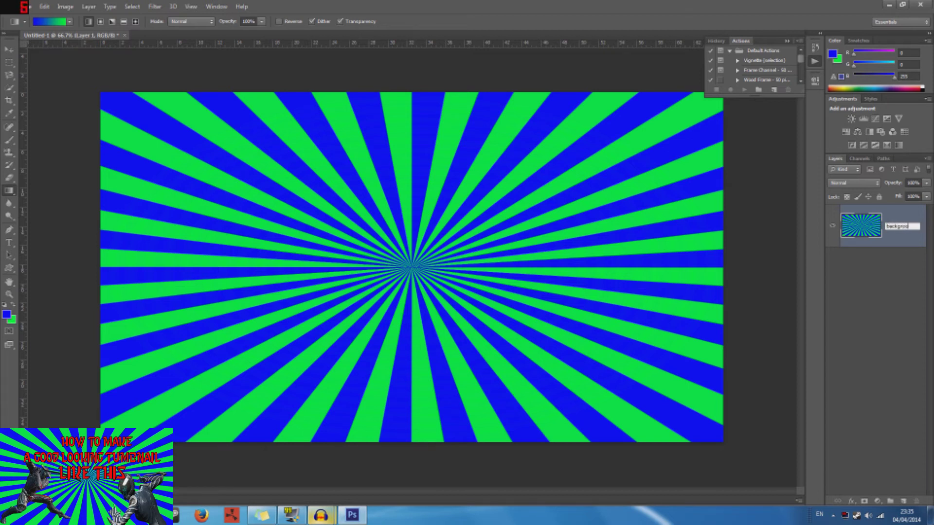
left_click(893, 270)
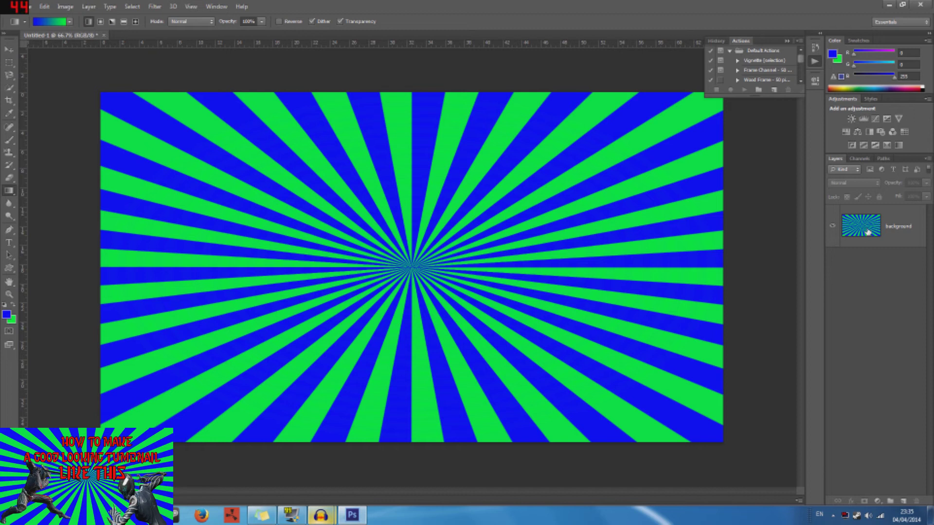
left_click(30, 7)
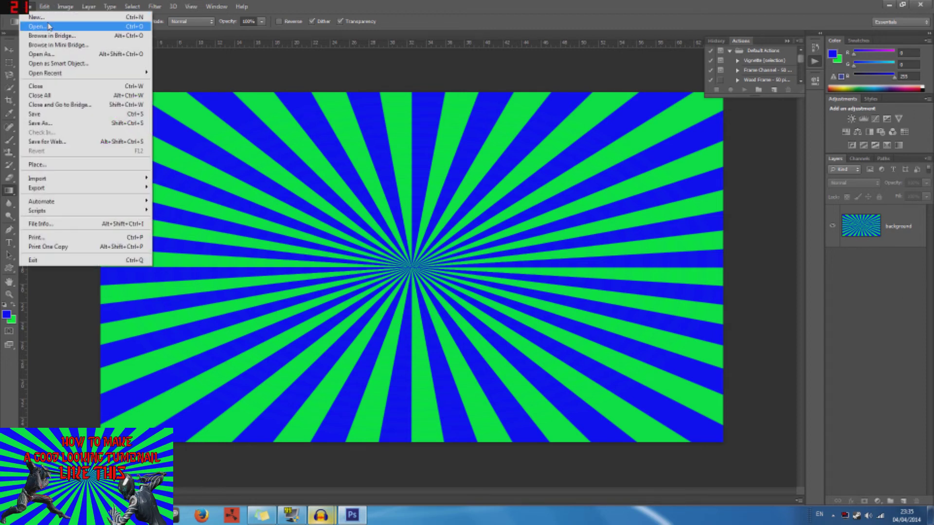
left_click(346, 41)
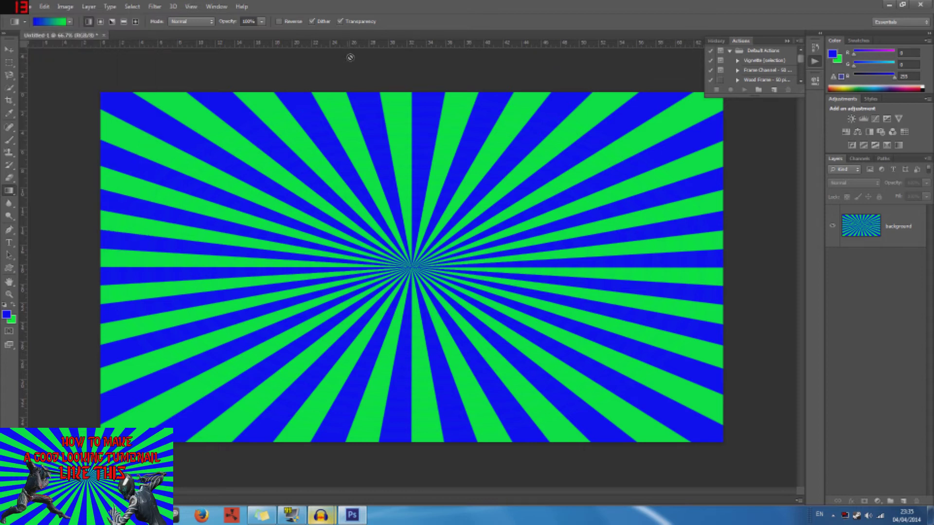
- Add three new empty layers above the background layer
left_click(903, 501)
left_click(904, 501)
left_click(904, 500)
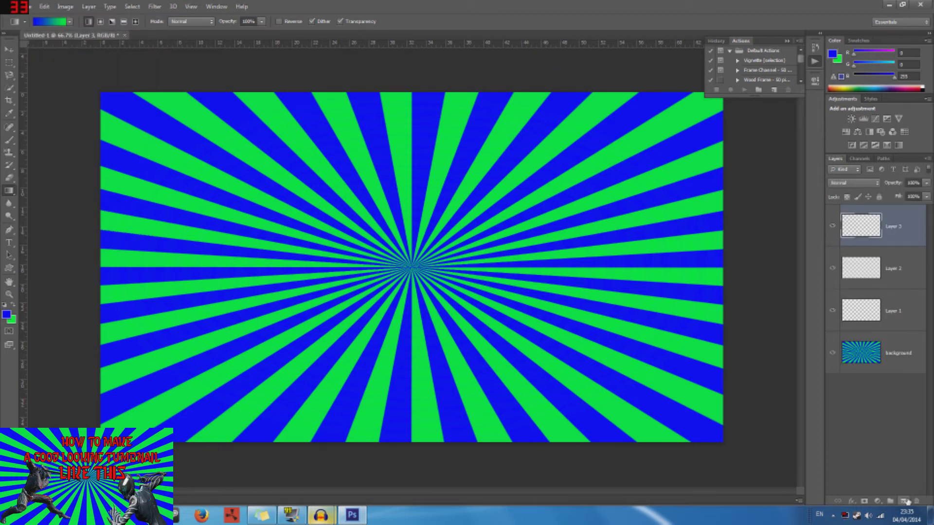
left_click(871, 306)
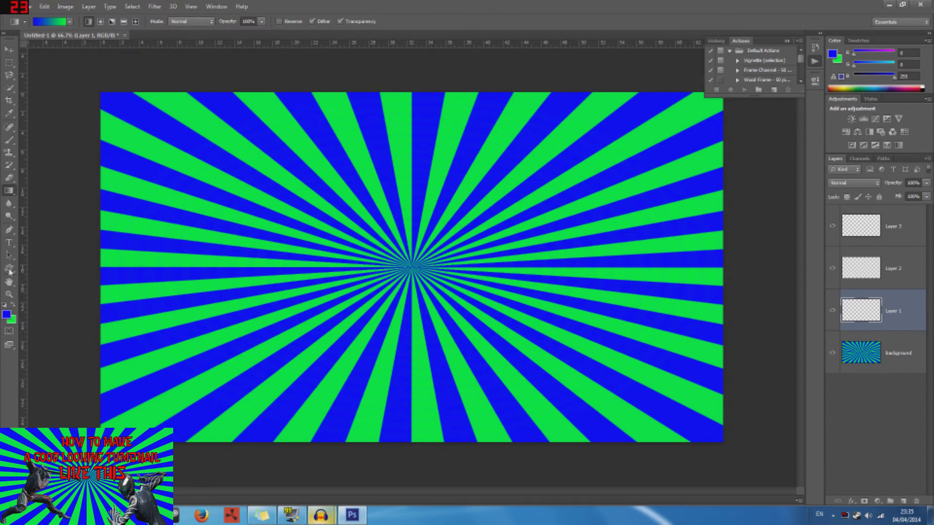
left_click(9, 242)
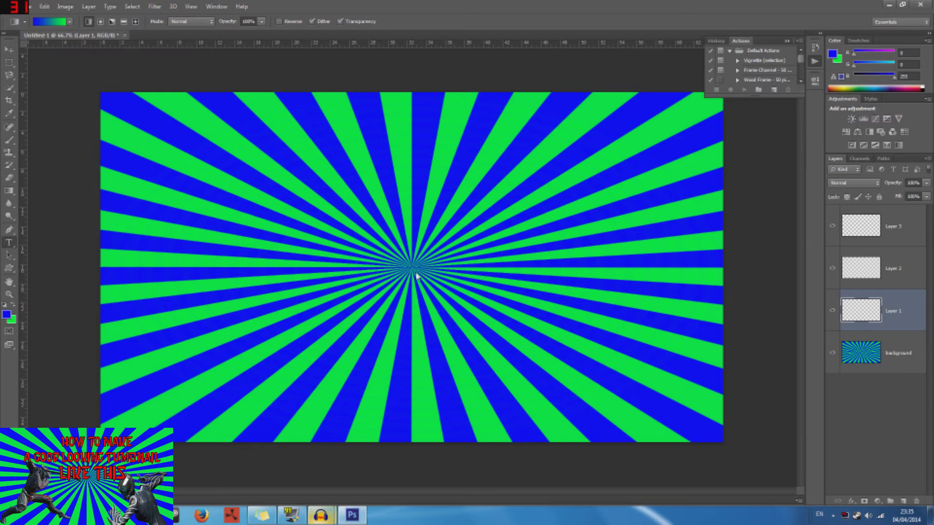
left_click(292, 241)
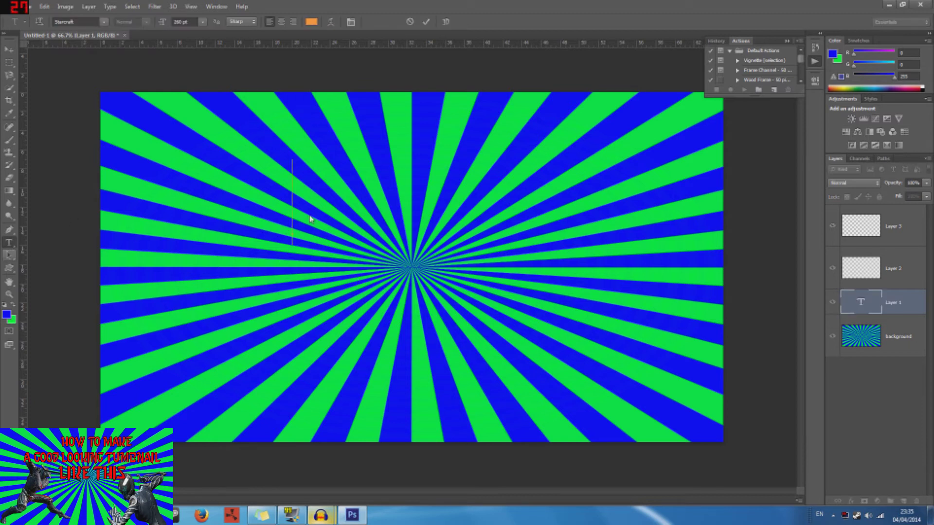
type("HOW ")
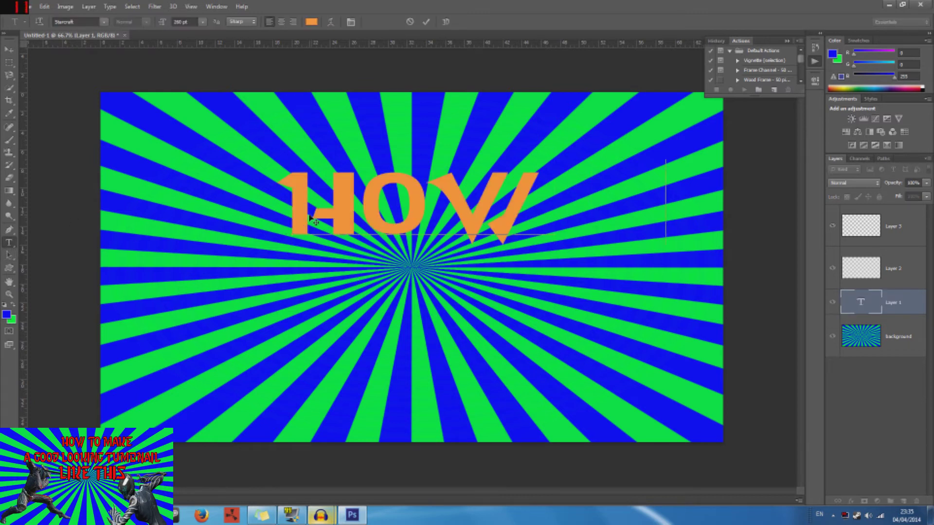
type("TO")
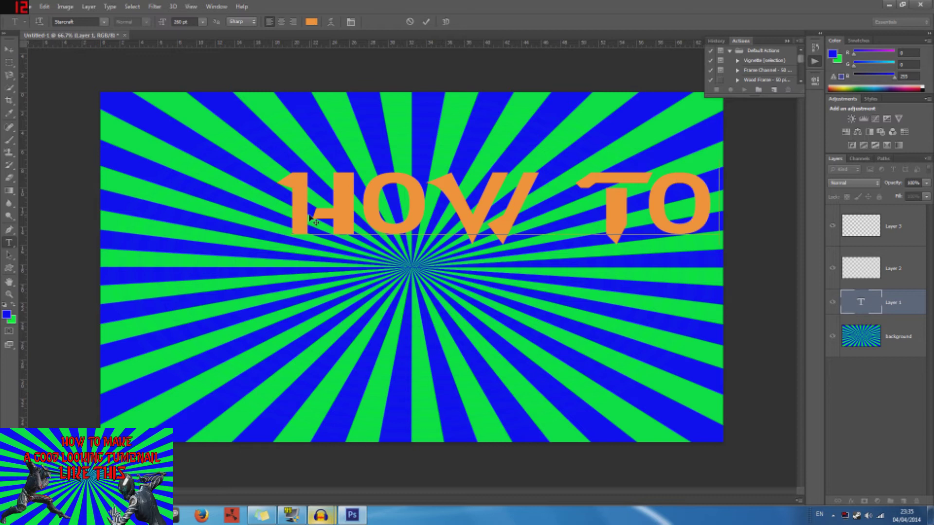
key("BackSpace")
key("BackSpace")
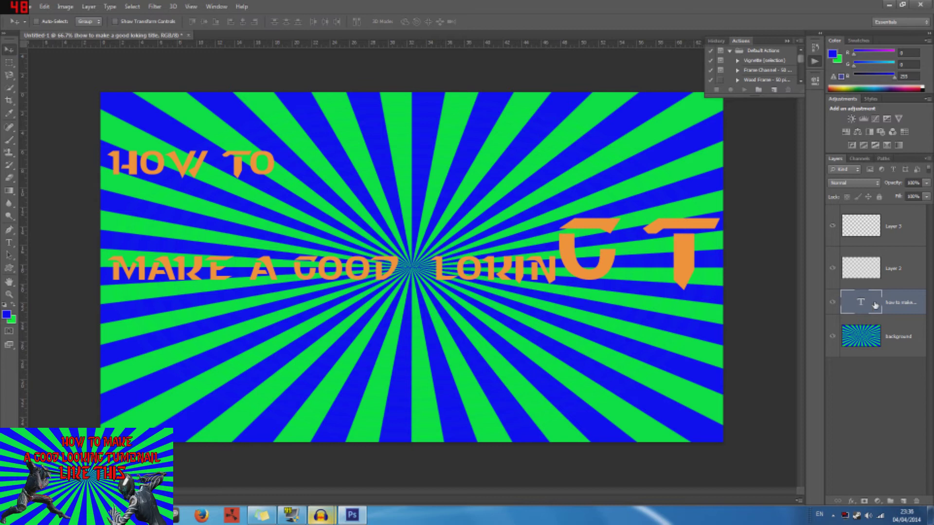
key("Delete")
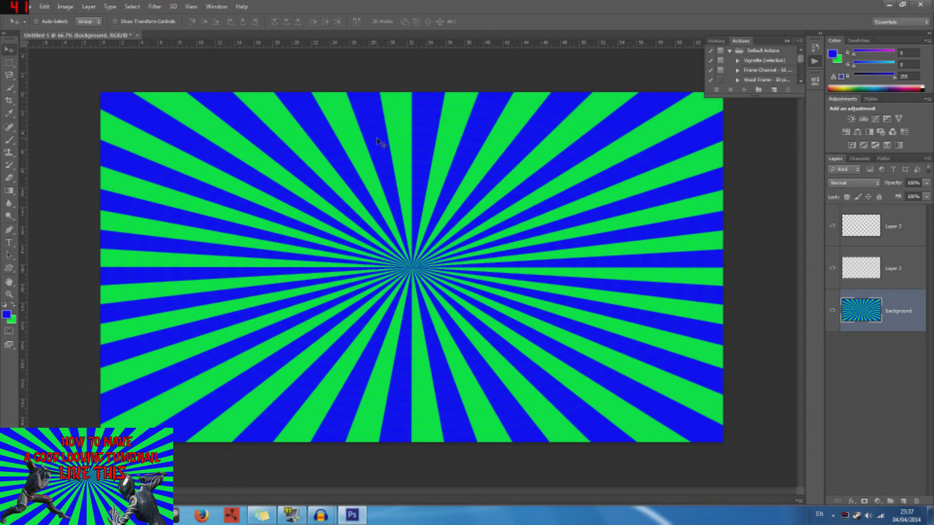
- Select Layer 2 and start placing an image file on it
left_click(27, 6)
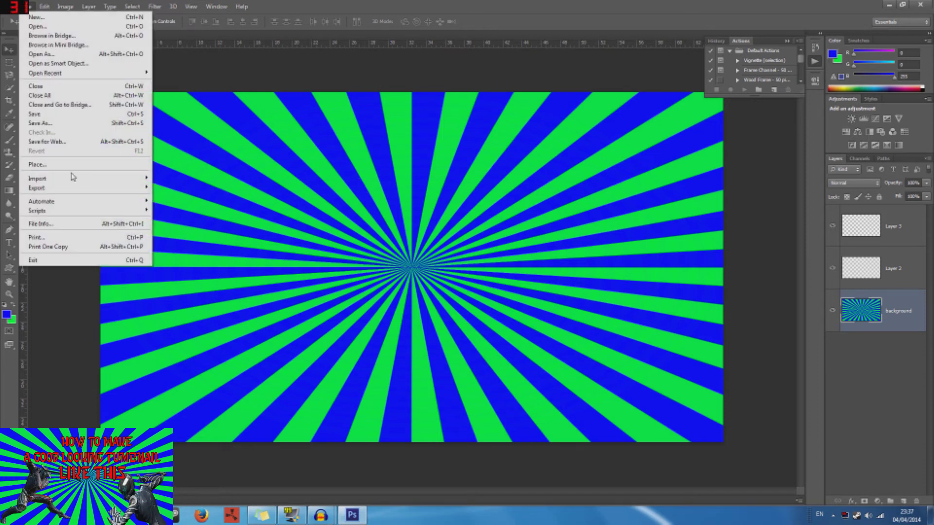
left_click(847, 284)
left_click(847, 284)
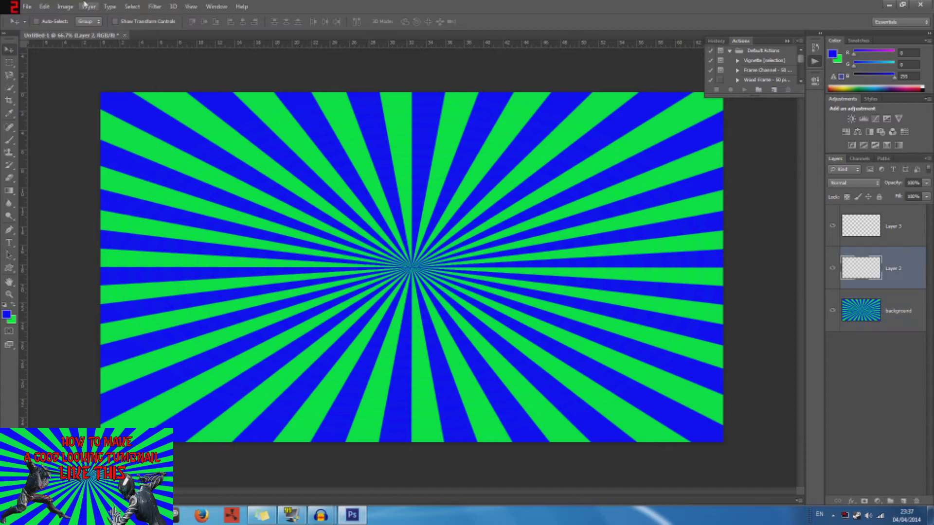
left_click(27, 7)
left_click(42, 165)
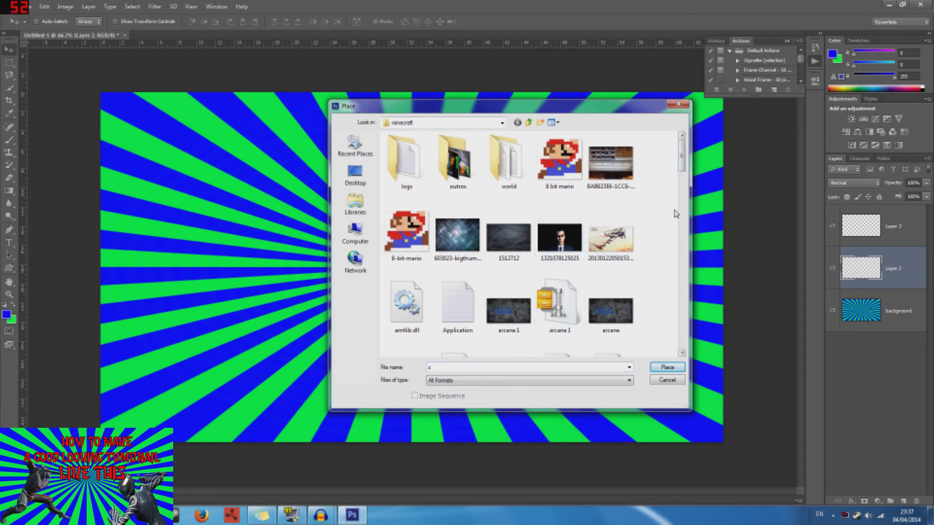
- Look through the minecraft folder and the vids library for a suitable image to place
scroll(572, 309, "down", 5)
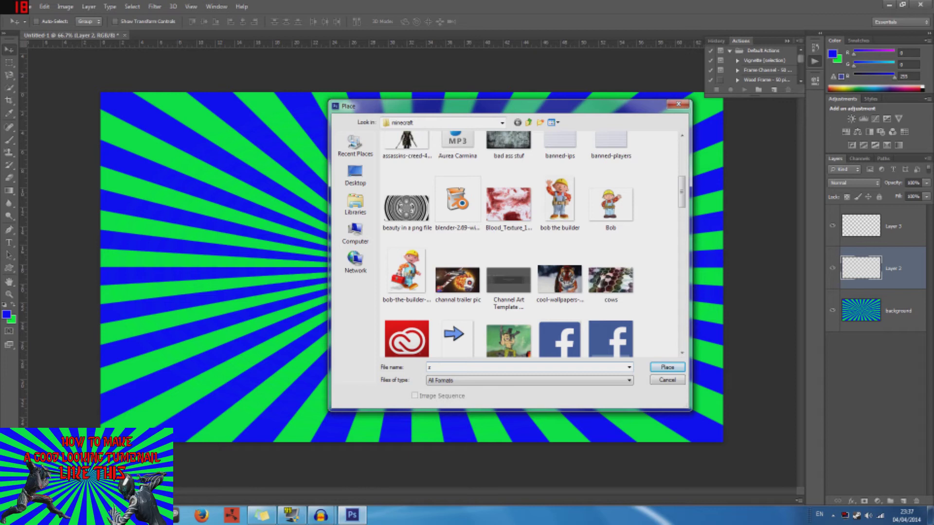
left_click_drag(683, 195, 646, 186)
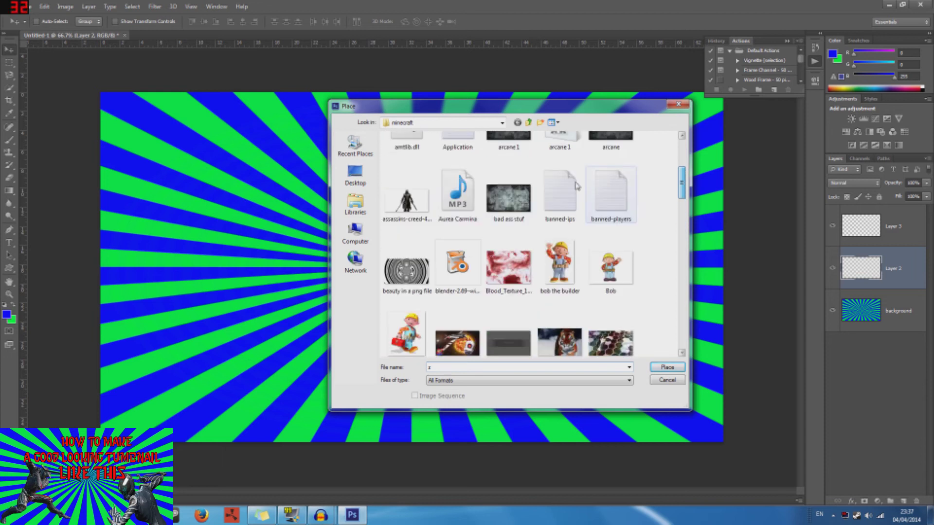
left_click(345, 230)
left_click(369, 208)
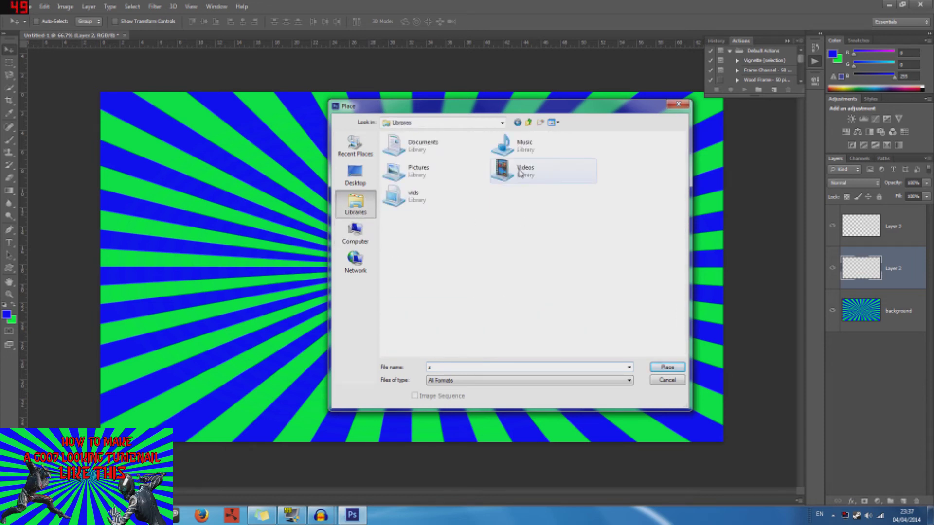
double_click(427, 195)
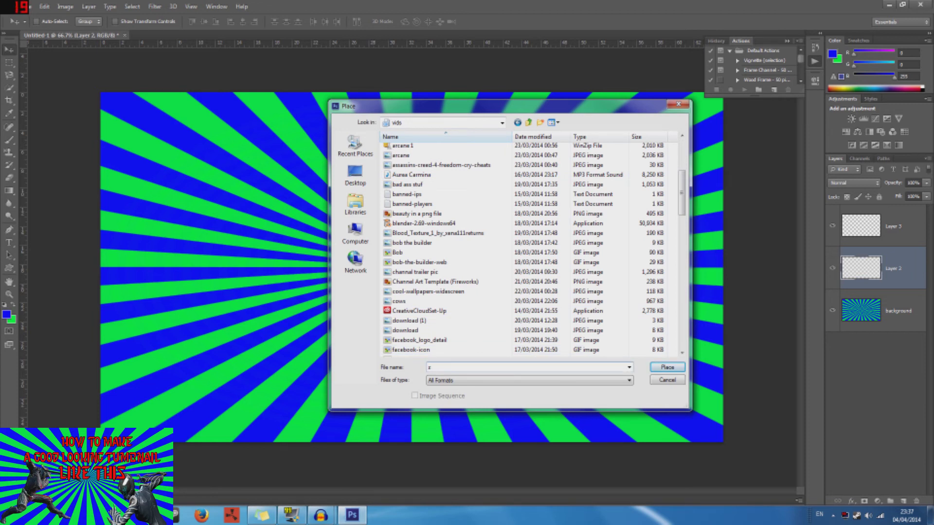
left_click_drag(682, 195, 659, 312)
type("gm")
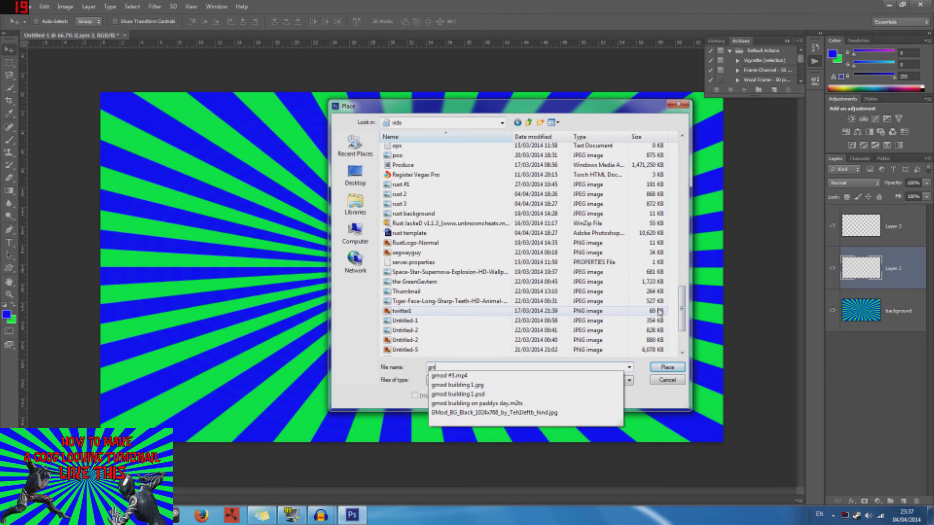
type("a")
key("BackSpace")
key("BackSpace")
key("BackSpace")
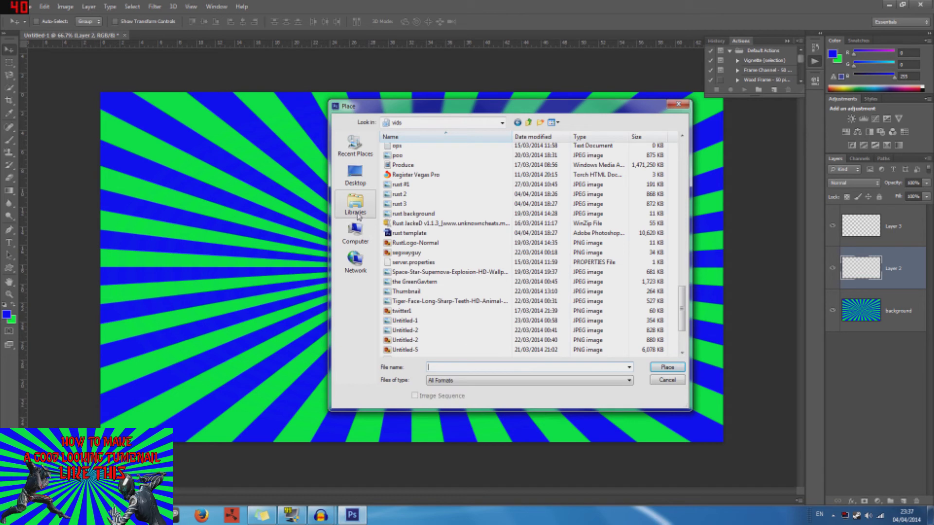
- Try to place G-400.png from the Pictures library
left_click(355, 232)
left_click(355, 204)
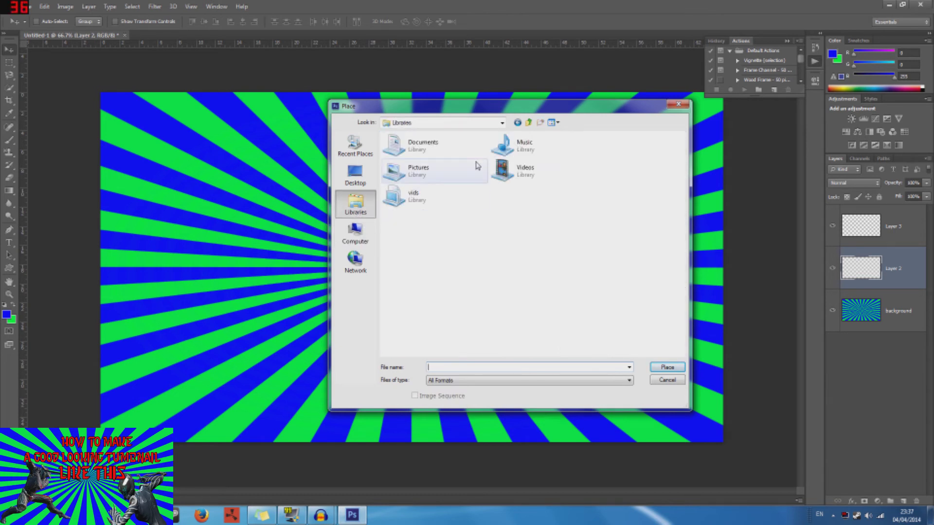
left_click(418, 173)
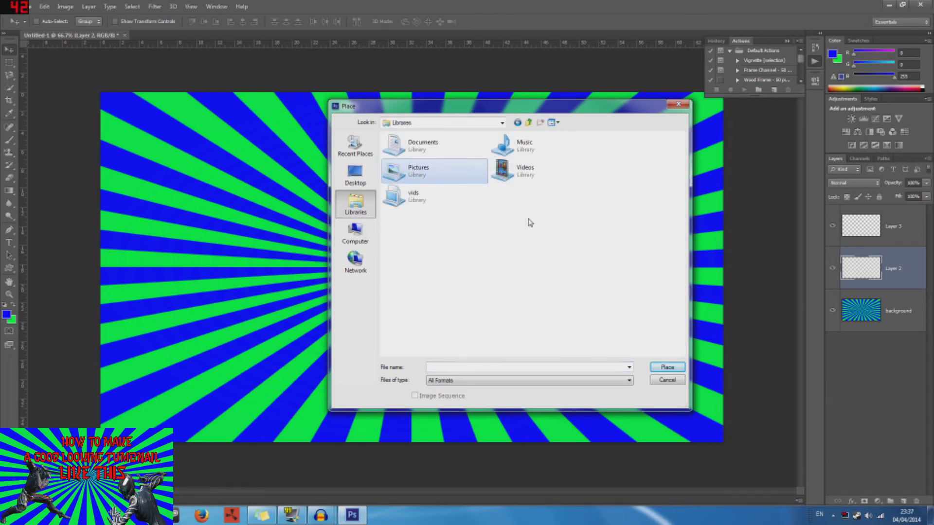
double_click(441, 177)
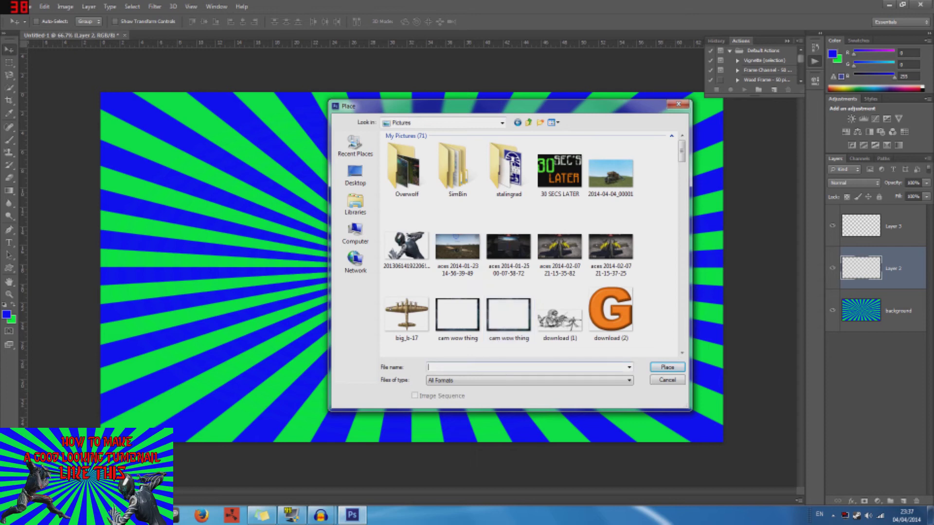
type("gm")
key("BackSpace")
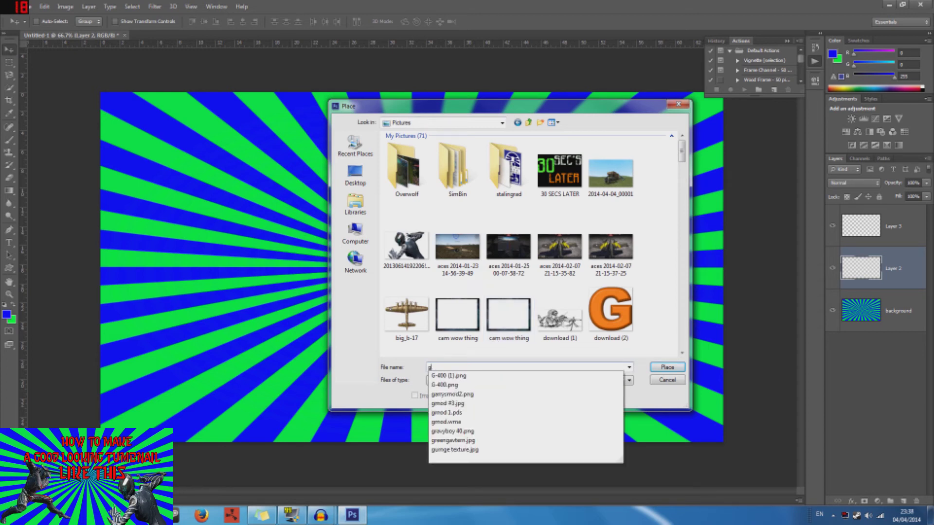
left_click(461, 385)
left_click(667, 367)
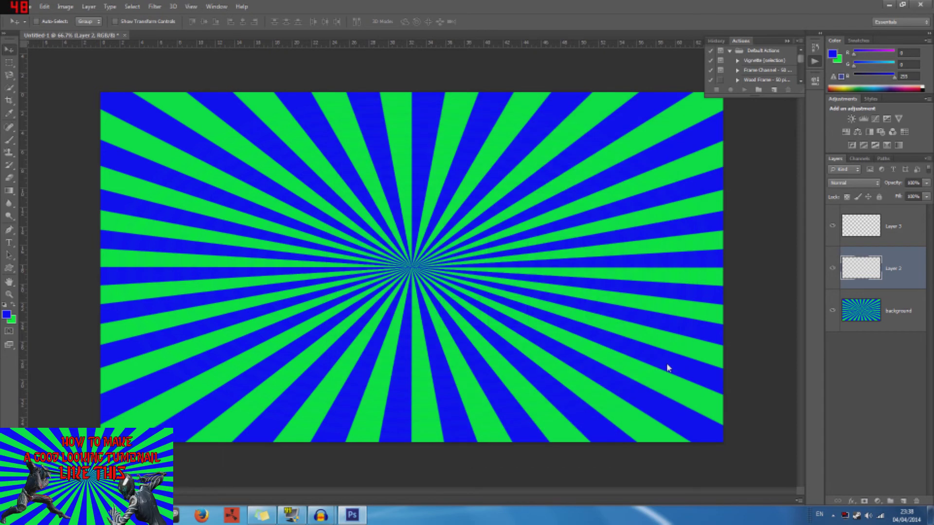
key("Escape")
- Place the Loki2 character image from My Pictures on Layer 2
left_click(29, 6)
left_click(30, 5)
left_click(7, 6)
left_click(22, 7)
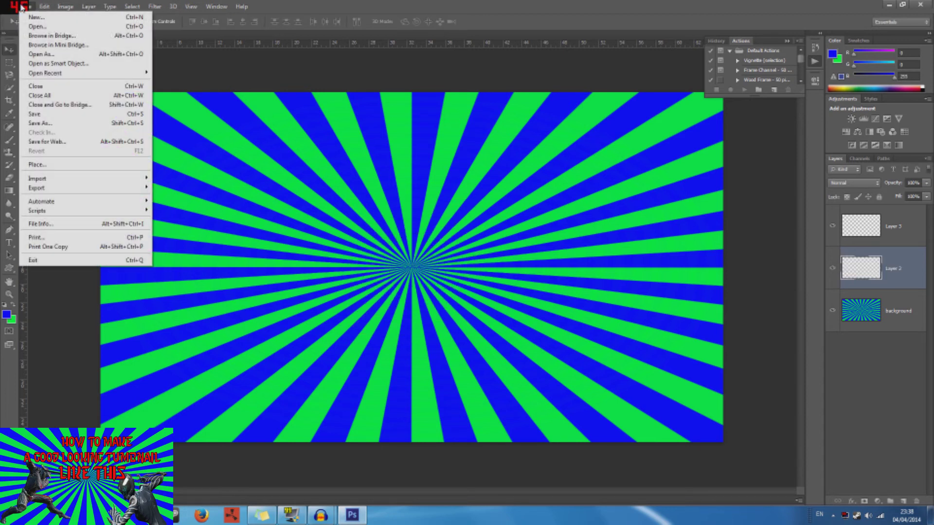
left_click(41, 164)
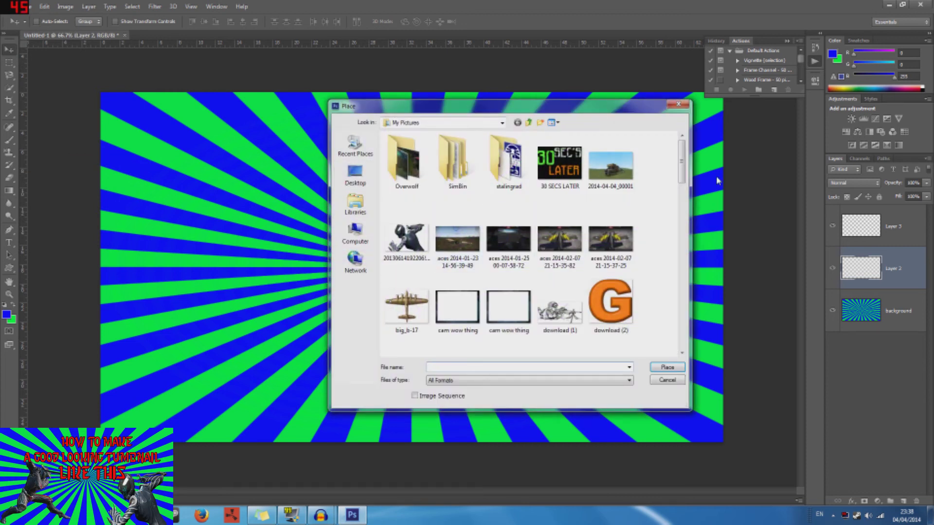
left_click_drag(681, 163, 680, 246)
left_click(617, 187)
left_click(667, 368)
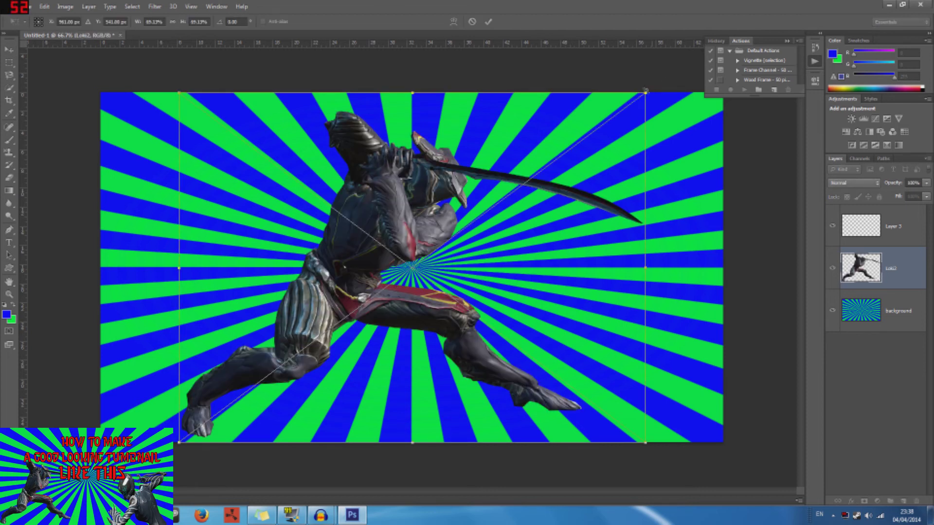
- Scale the Loki2 image to about 44% width and 49% height in the canvas's lower-left corner and apply the placement
left_click_drag(645, 91, 450, 230)
left_click_drag(270, 339, 199, 334)
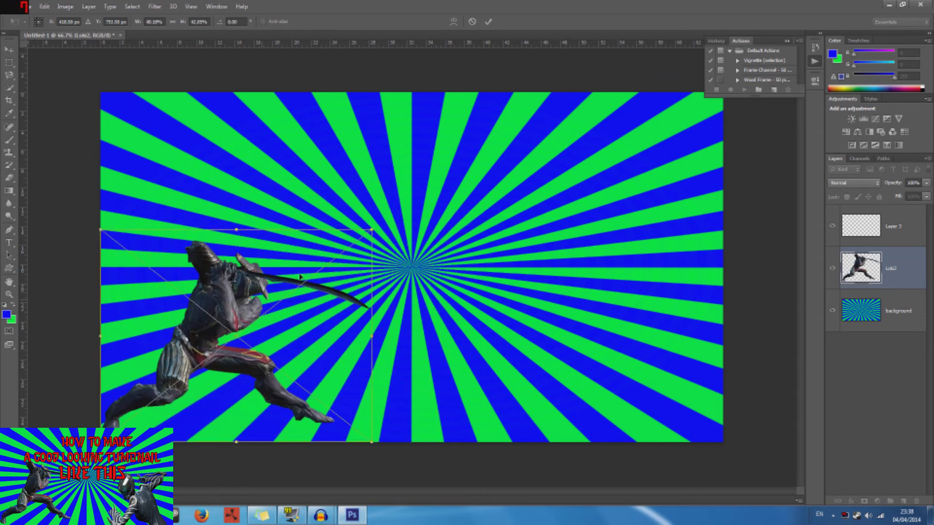
left_click_drag(371, 230, 422, 185)
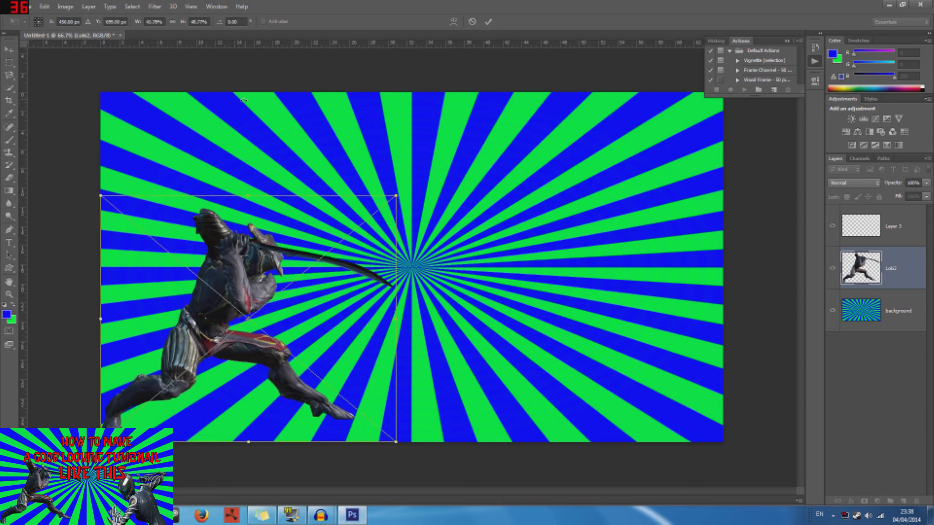
left_click(9, 50)
left_click(444, 192)
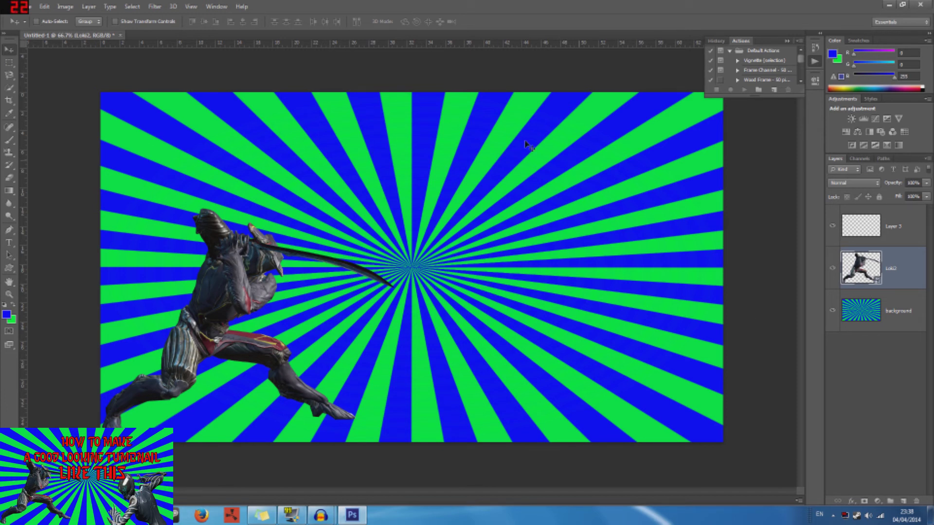
left_click(33, 6)
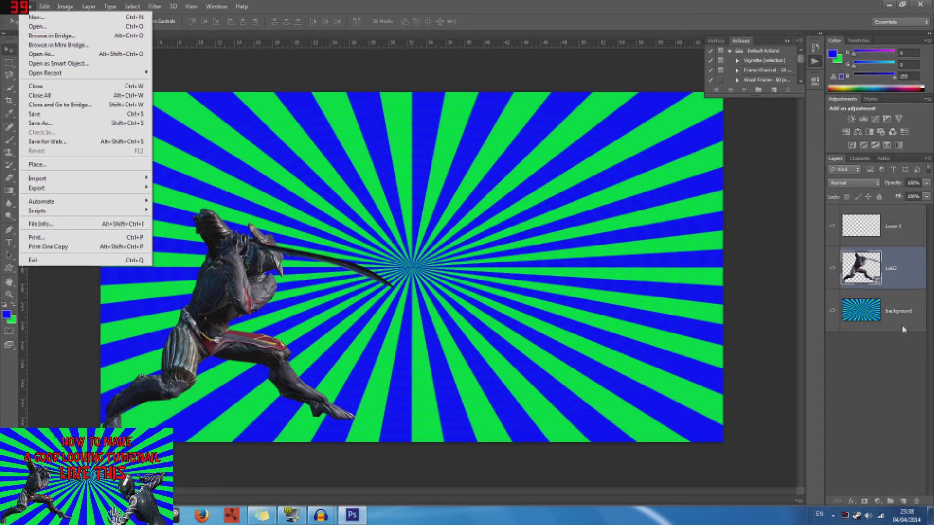
left_click(90, 49)
left_click(33, 6)
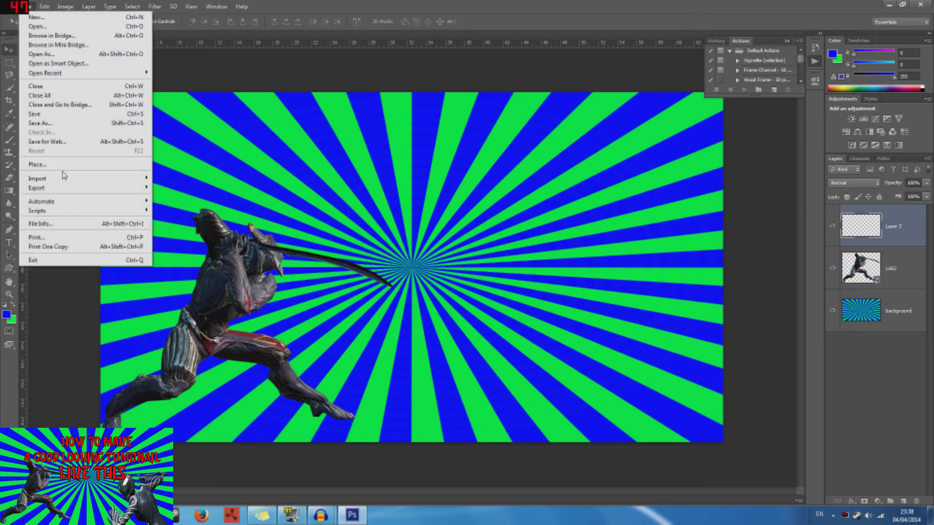
left_click(44, 165)
left_click(407, 239)
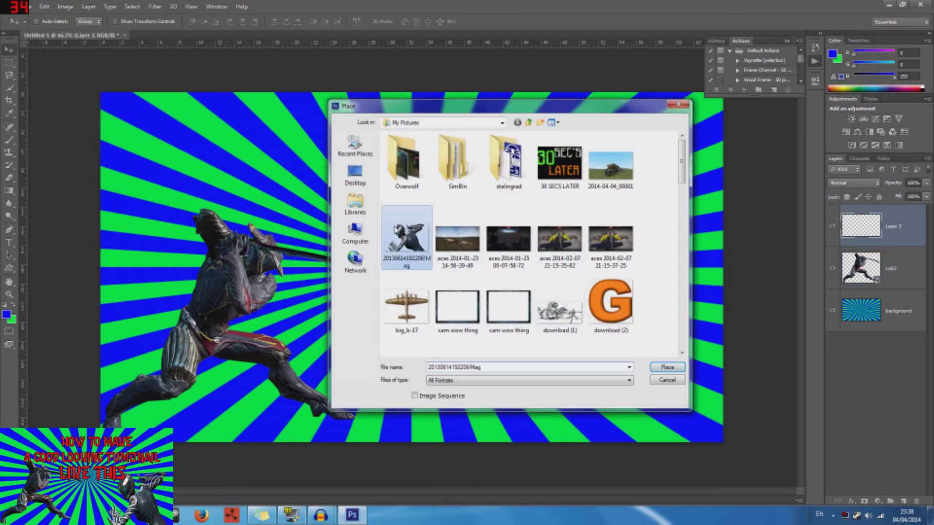
left_click(667, 367)
- Move the Mag image to the canvas's lower-right corner, enlarge it to about 201% width and 239% height, and apply the placement
left_click_drag(433, 256, 676, 391)
left_click_drag(599, 365, 462, 250)
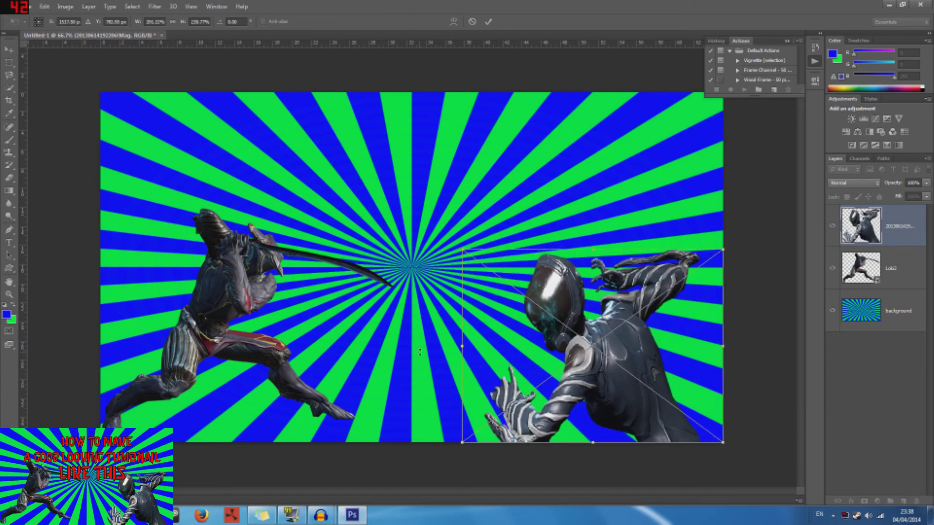
left_click(9, 49)
left_click(431, 194)
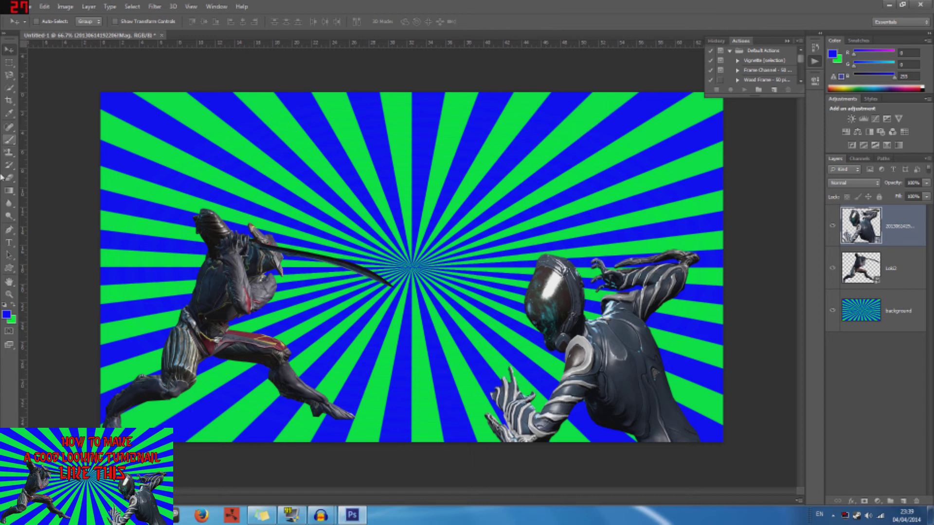
- Add a new layer above the characters and enter the title "How to make a good looking tumnail" in 100 pt Starcraft
left_click(867, 333)
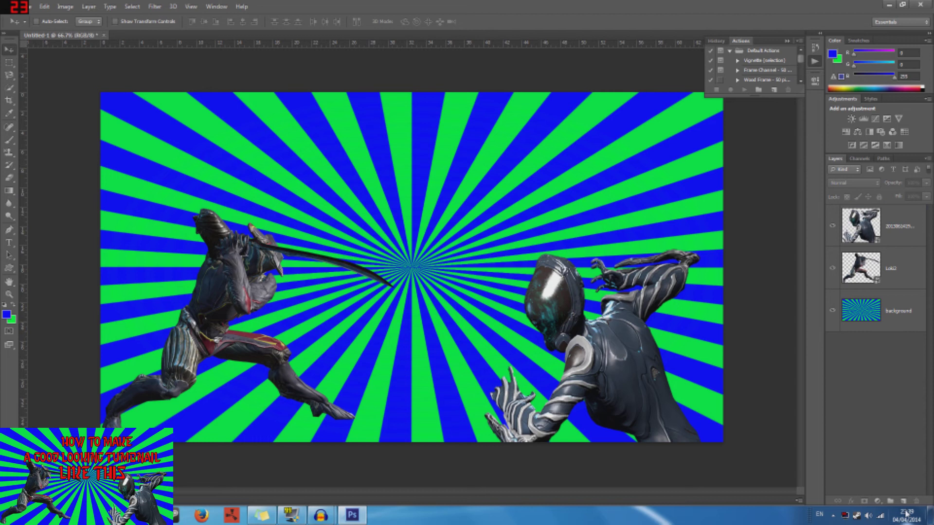
left_click(903, 501)
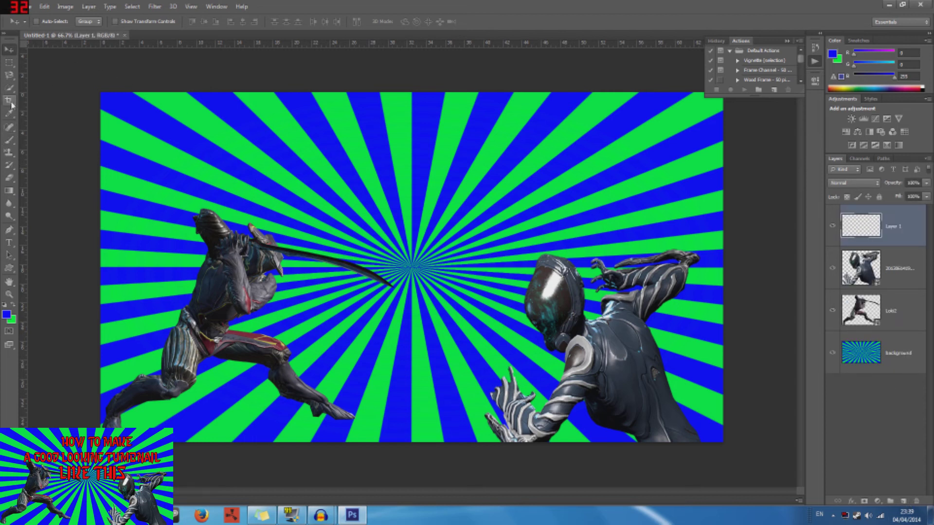
left_click(9, 242)
left_click(241, 174)
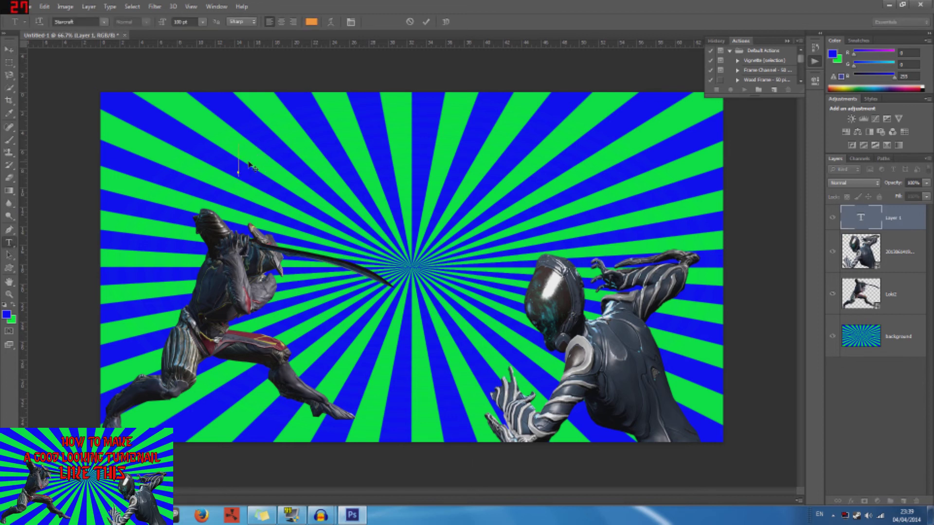
type("H")
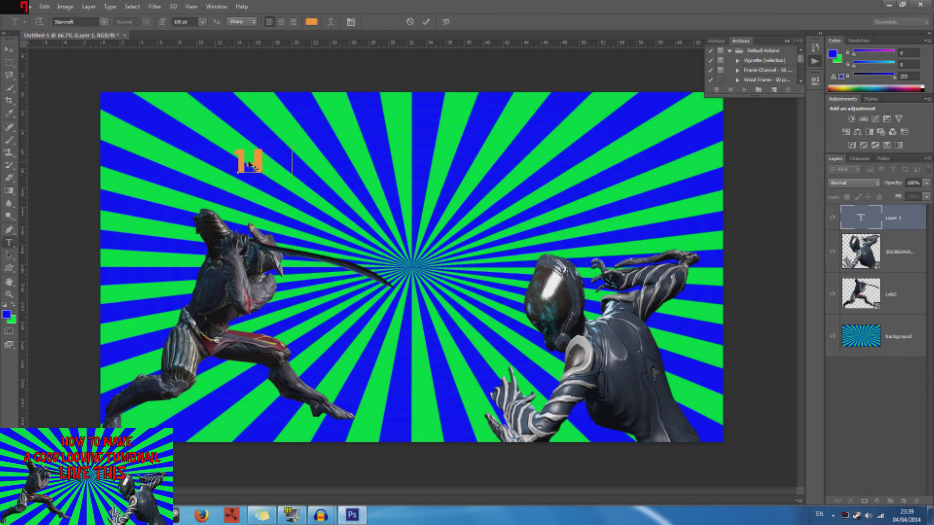
type("OW TO ")
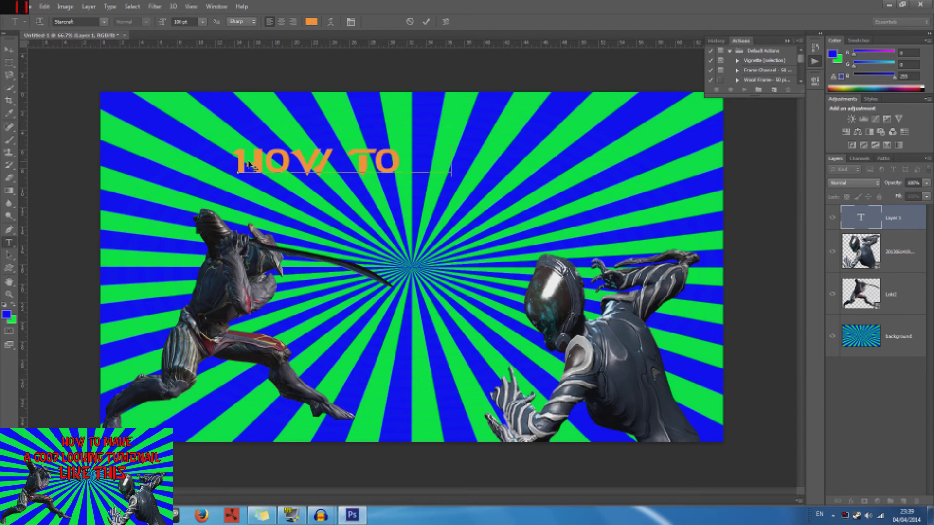
type("MAKE A GOOD LOO")
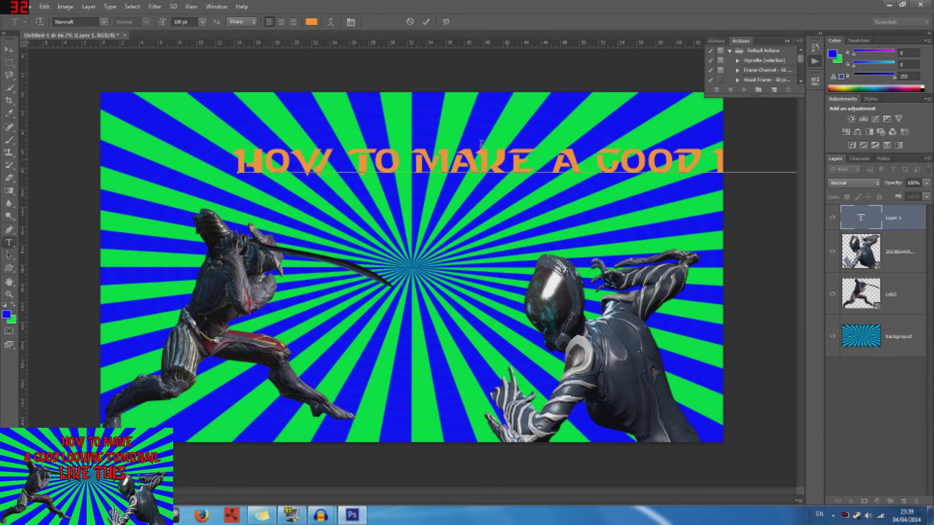
key("ctrl+a")
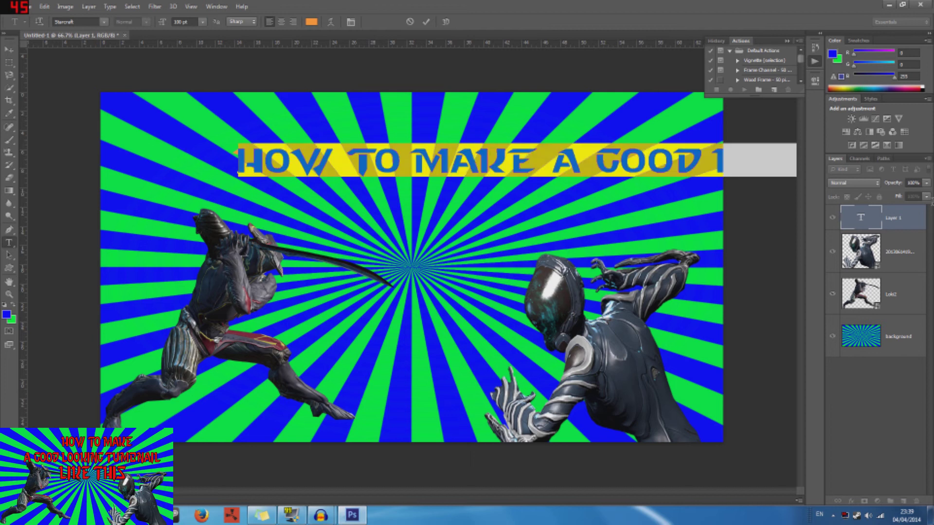
left_click(895, 263)
left_click(886, 210)
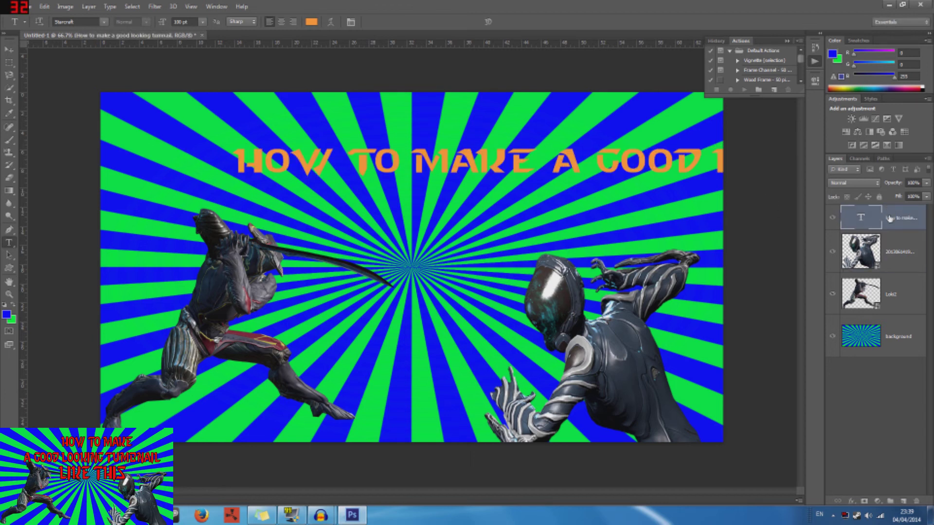
- Scale the title to about 73% width and 72% height, apply it, and position it across the upper canvas near the left edge
key("ctrl+t")
left_click_drag(695, 162, 544, 156)
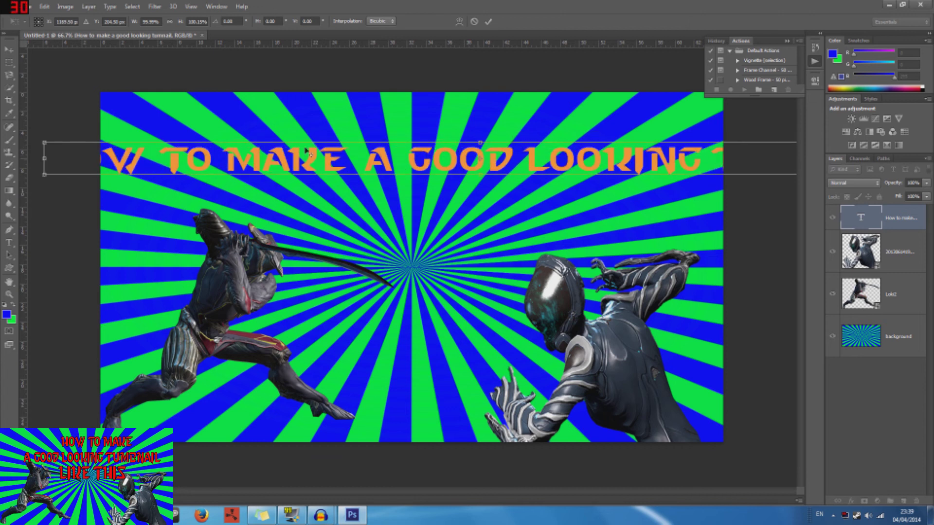
left_click_drag(45, 142, 294, 194)
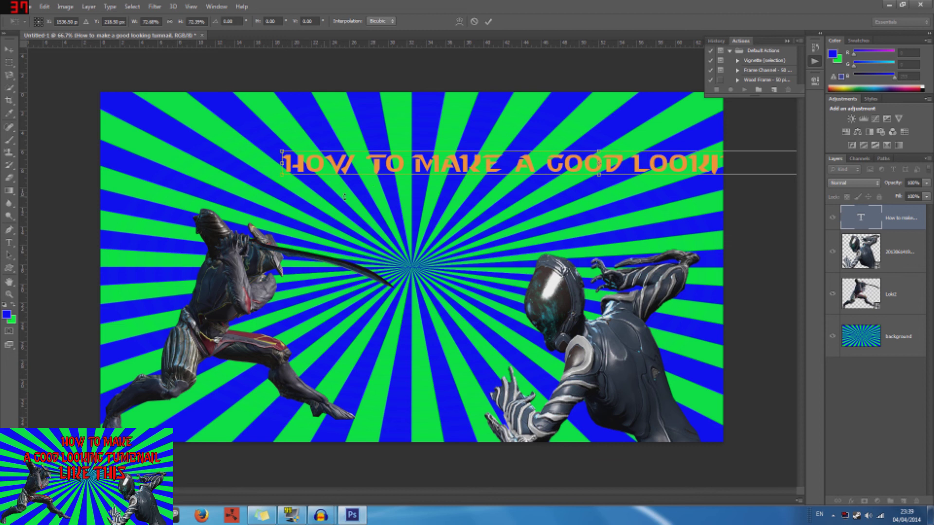
left_click_drag(431, 174, 309, 154)
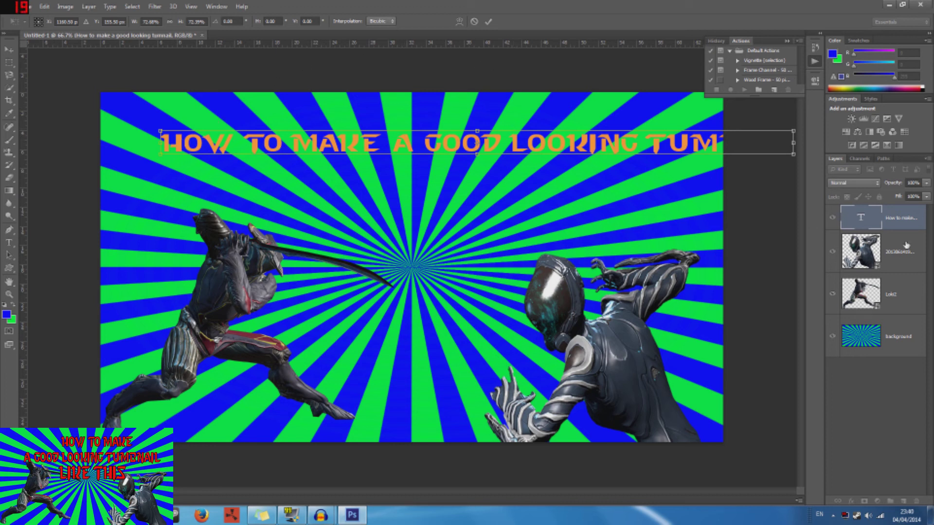
key("v")
left_click(432, 194)
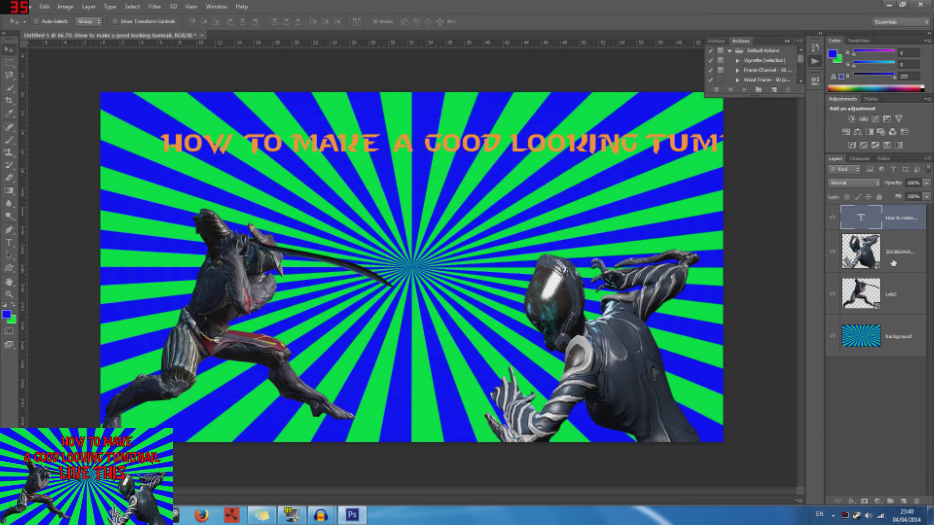
left_click_drag(480, 147, 429, 163)
- Break the title into two lines after MAKE, centre the first line above the second, and change TUMNAIL to TUMBNAIL
key("t")
left_click_drag(114, 161, 479, 162)
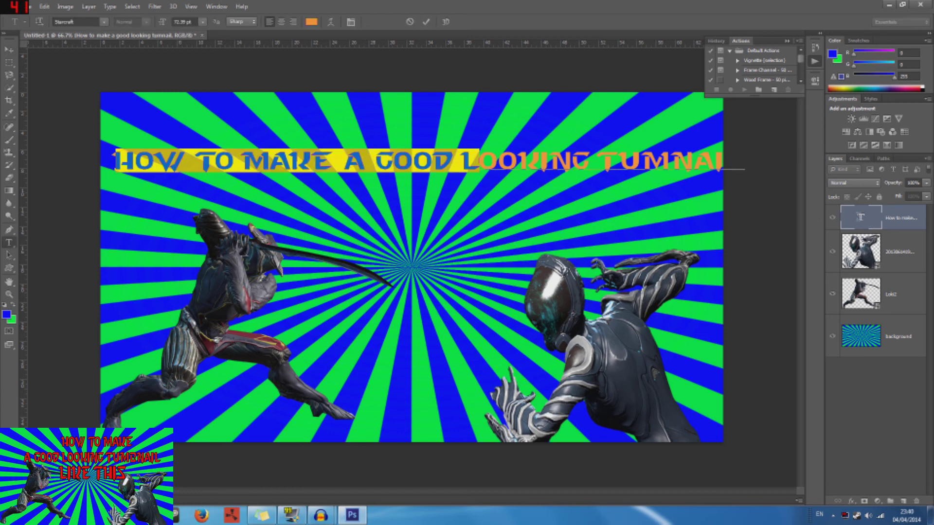
left_click(470, 160)
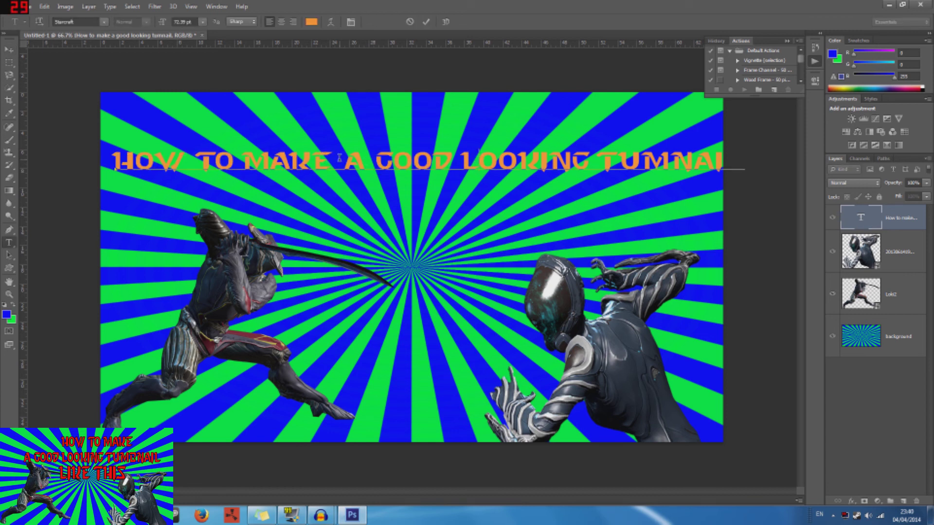
left_click_drag(344, 161, 115, 164)
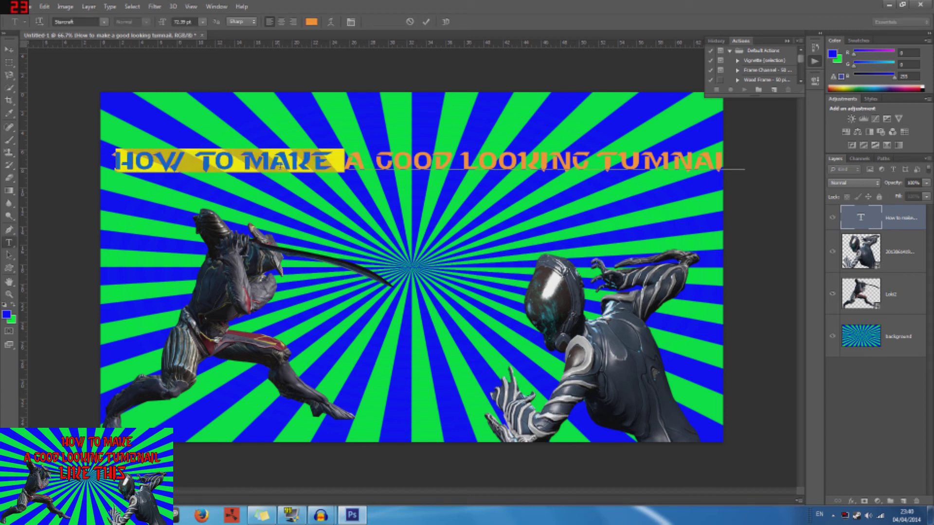
left_click(345, 160)
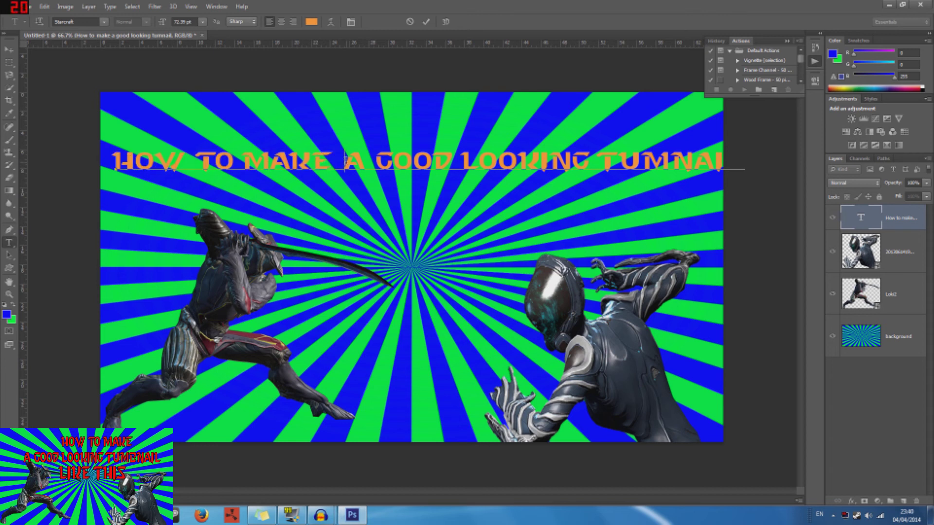
key("Return")
left_click(114, 164)
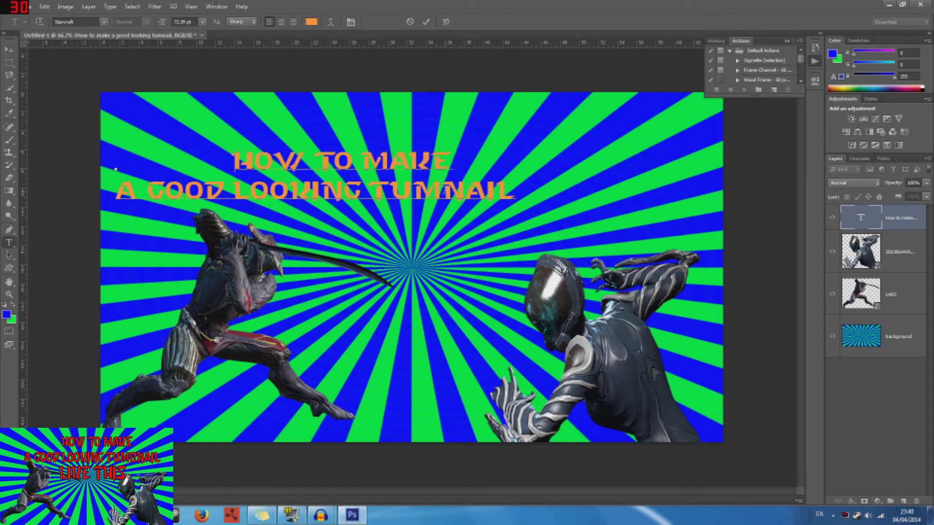
left_click(445, 191)
type("b")
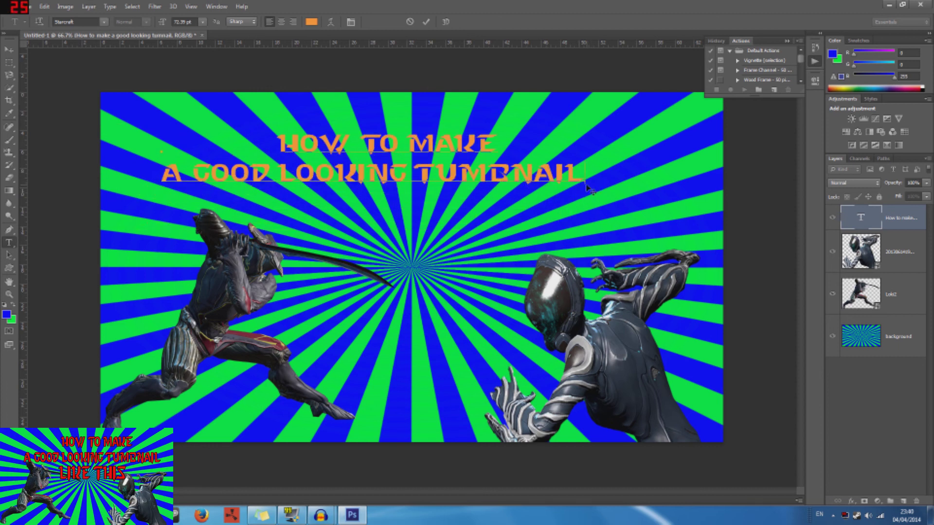
- Recolour the whole title pure red (255, 0, 0) and shift it right to centre it near the canvas's upper edge
key("ctrl+a")
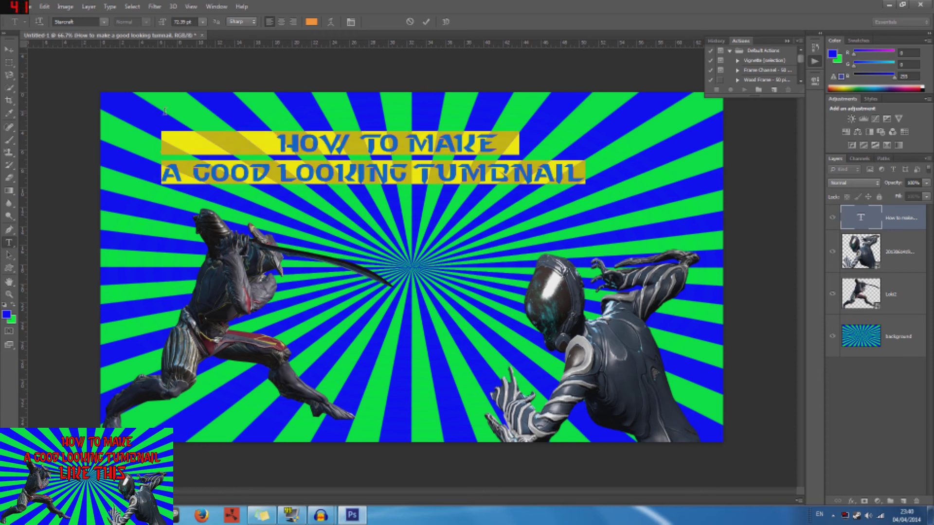
left_click(7, 315)
left_click_drag(479, 178, 478, 156)
left_click(554, 151)
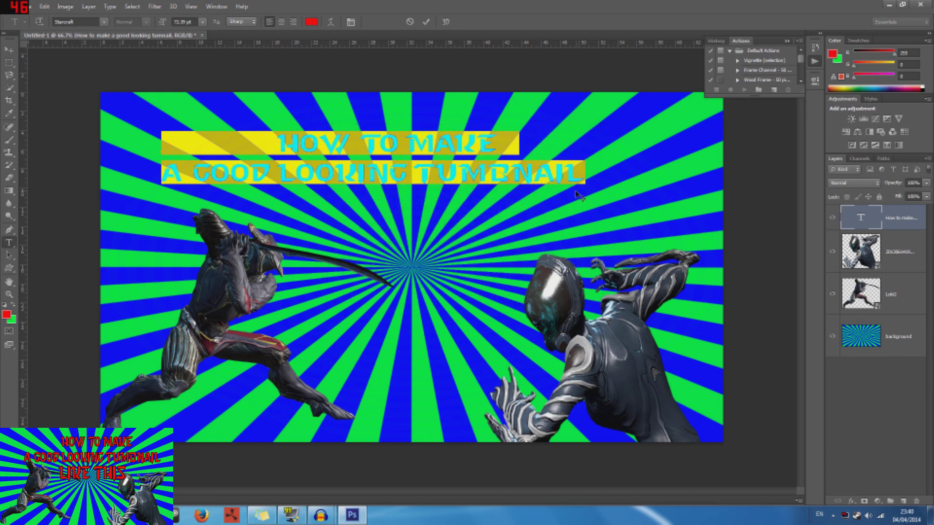
left_click_drag(605, 189, 651, 187)
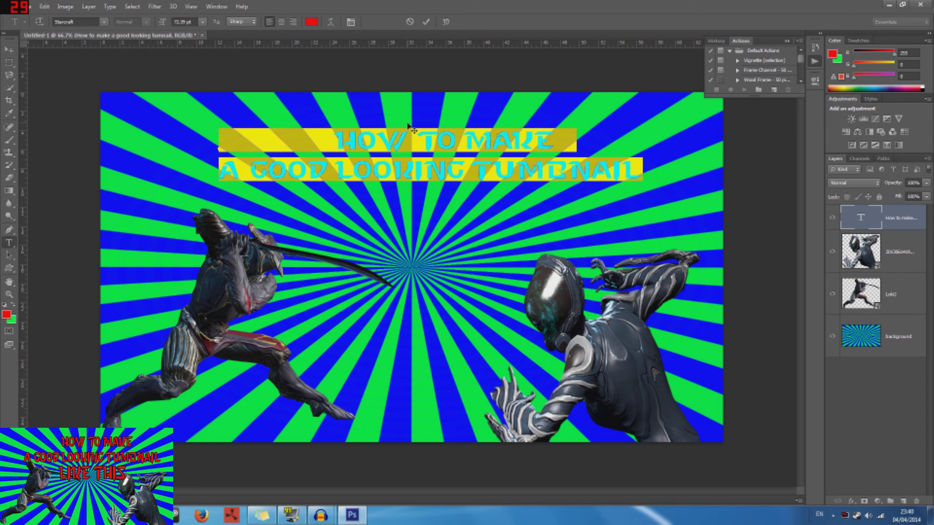
key("ctrl+Return")
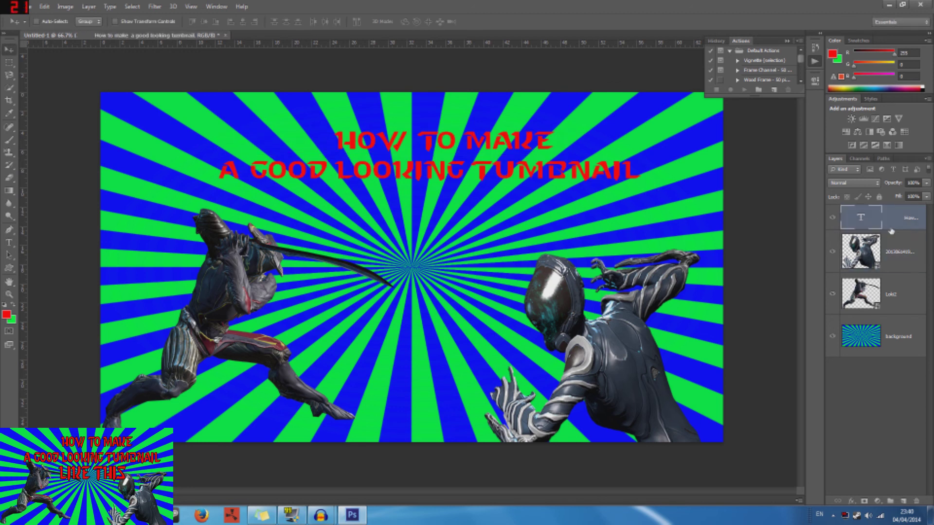
- Give the title layer a thin black stroke positioned outside the letters
double_click(912, 210)
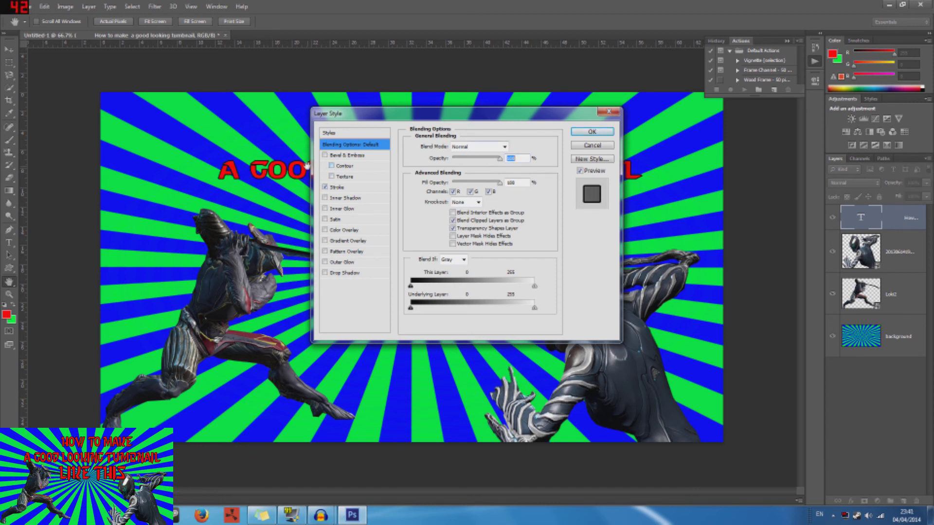
left_click(339, 188)
left_click_drag(446, 145, 447, 146)
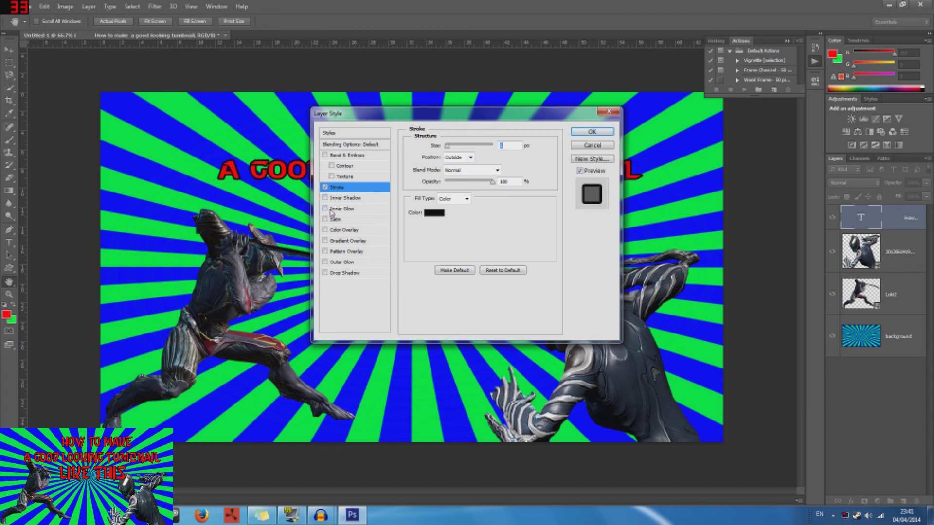
- Try Gradient Overlay, Pattern Overlay and Outer Glow on the title, turn them off, and apply a Drop Shadow alongside the stroke
left_click(326, 241)
left_click(326, 241)
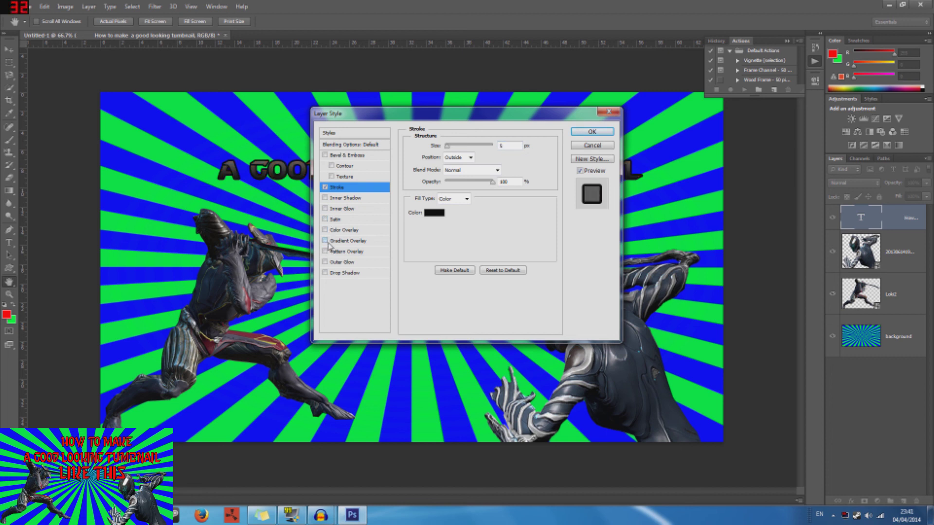
left_click(326, 251)
left_click(325, 261)
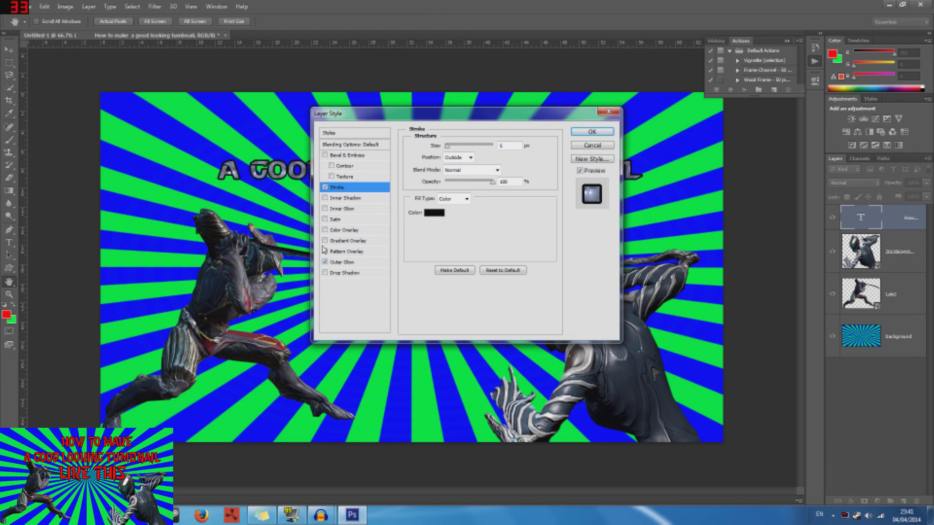
left_click(325, 251)
left_click(325, 273)
left_click(325, 262)
left_click(598, 135)
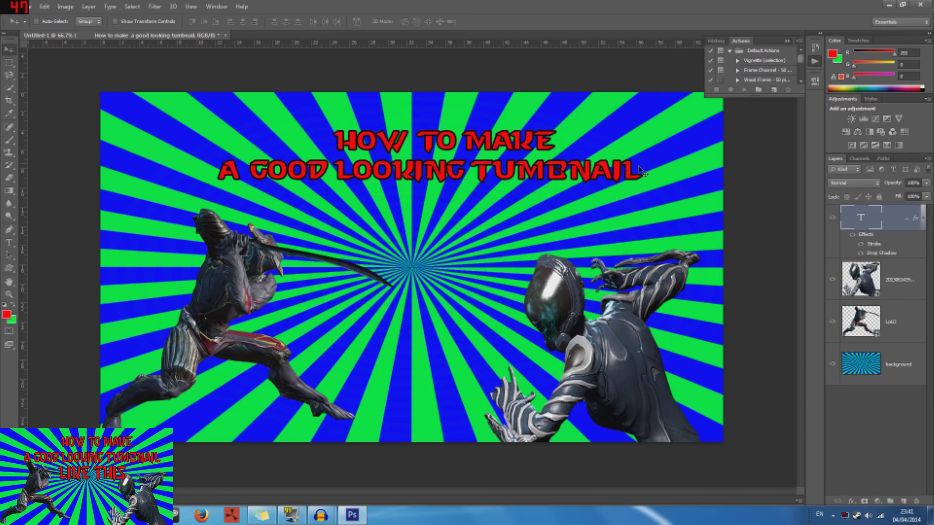
- Enlarge the title to about 112% width and 168% height, apply it, and move it slightly down and to the right
key("ctrl+t")
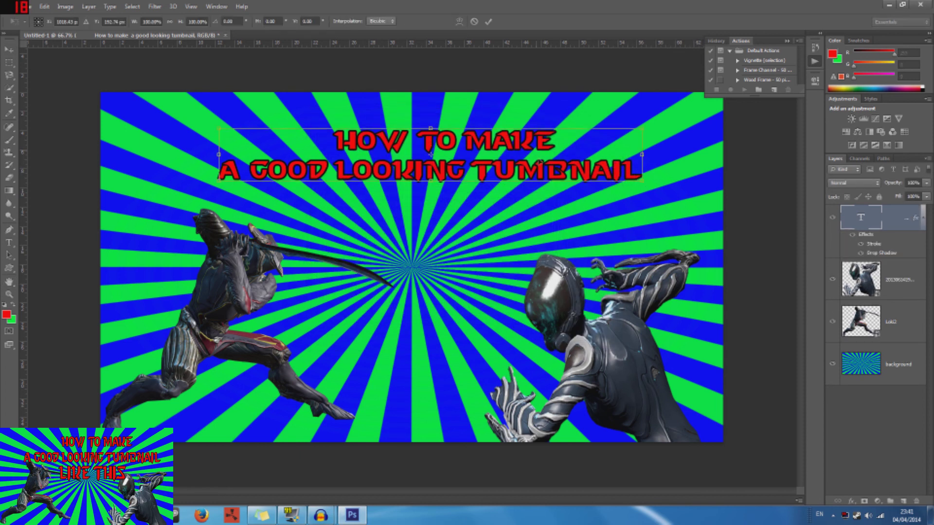
left_click_drag(223, 127, 170, 93)
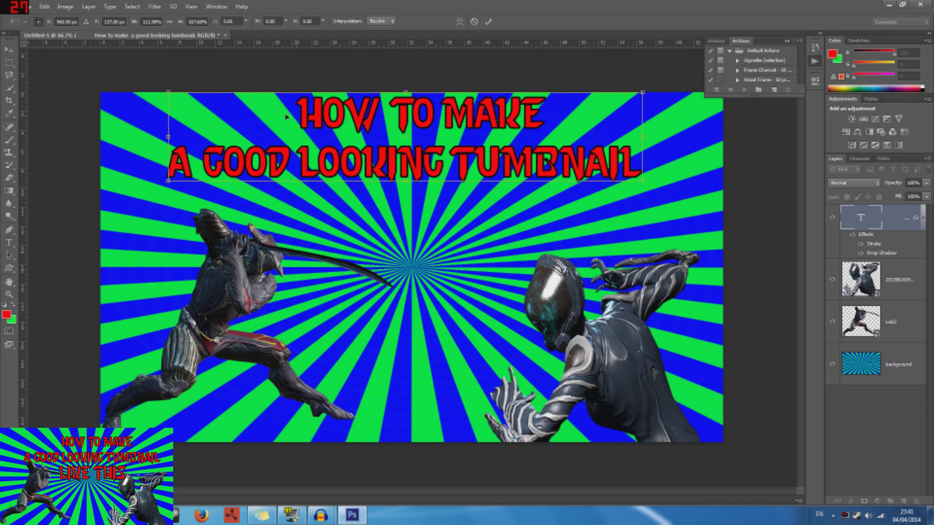
left_click(9, 49)
key("Return")
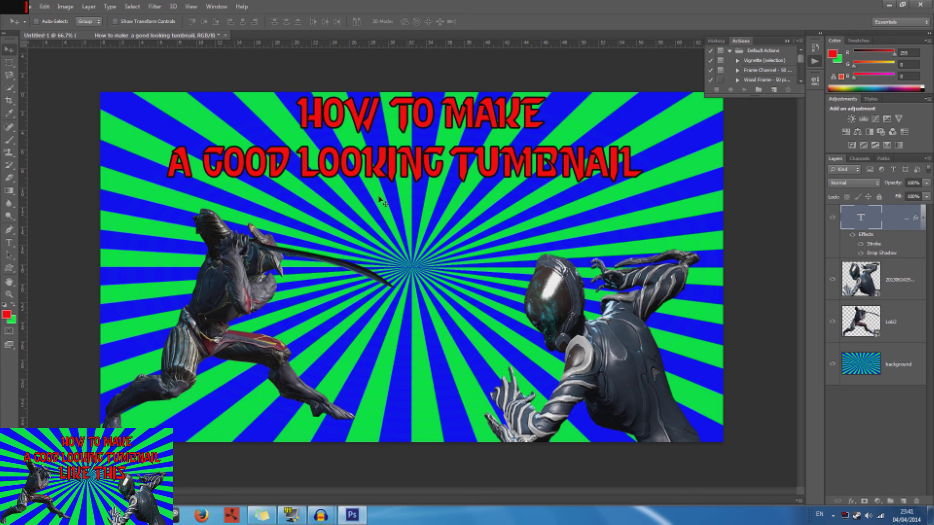
left_click_drag(335, 316, 365, 358)
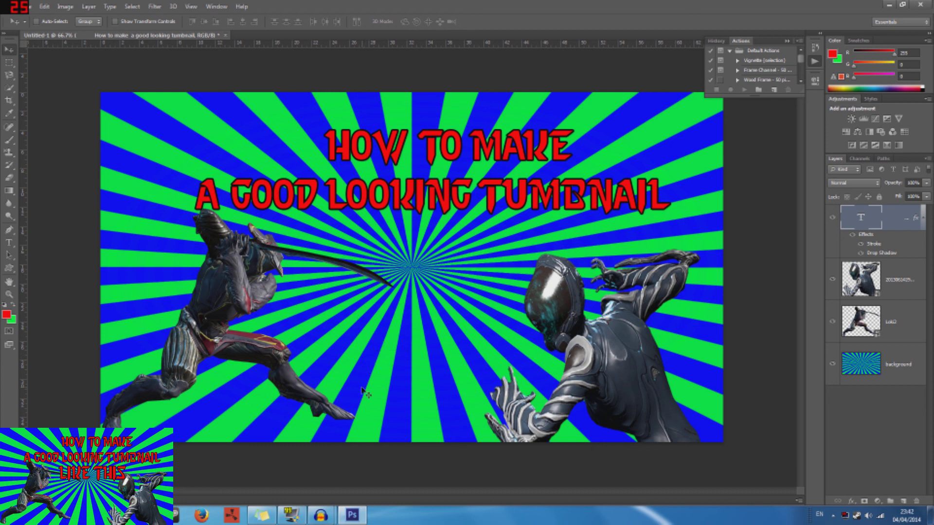